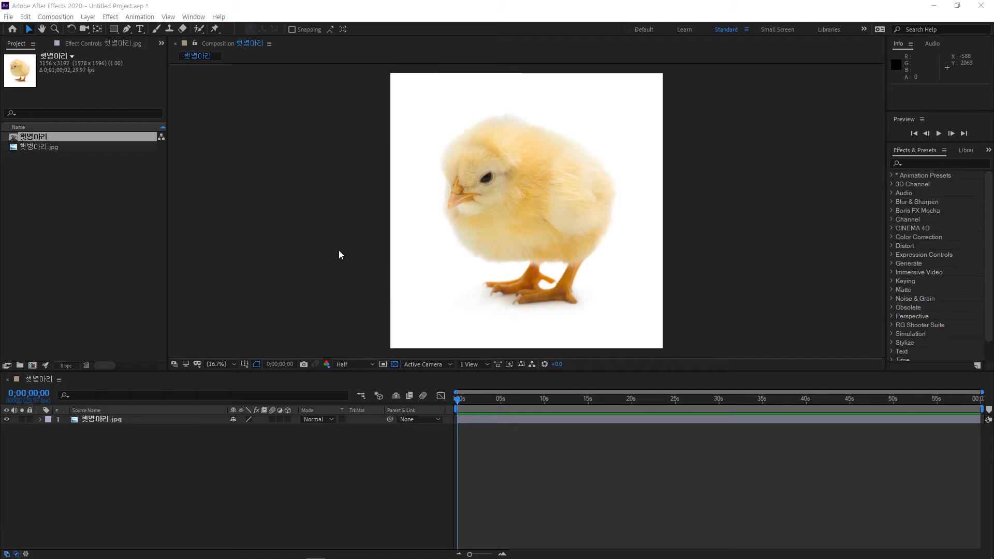
{"action": "left_click", "coordinate": [151, 7]}
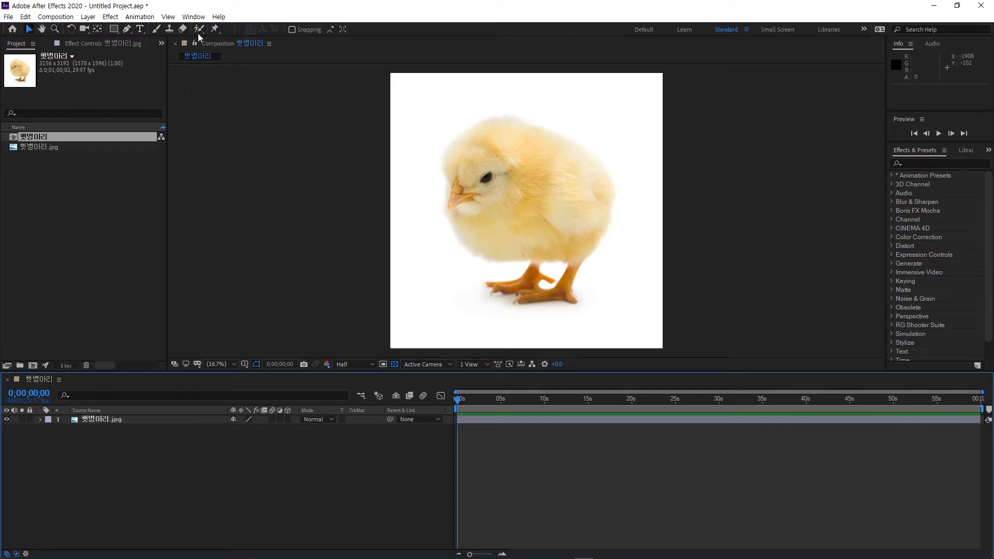
{"action": "left_click", "coordinate": [114, 29]}
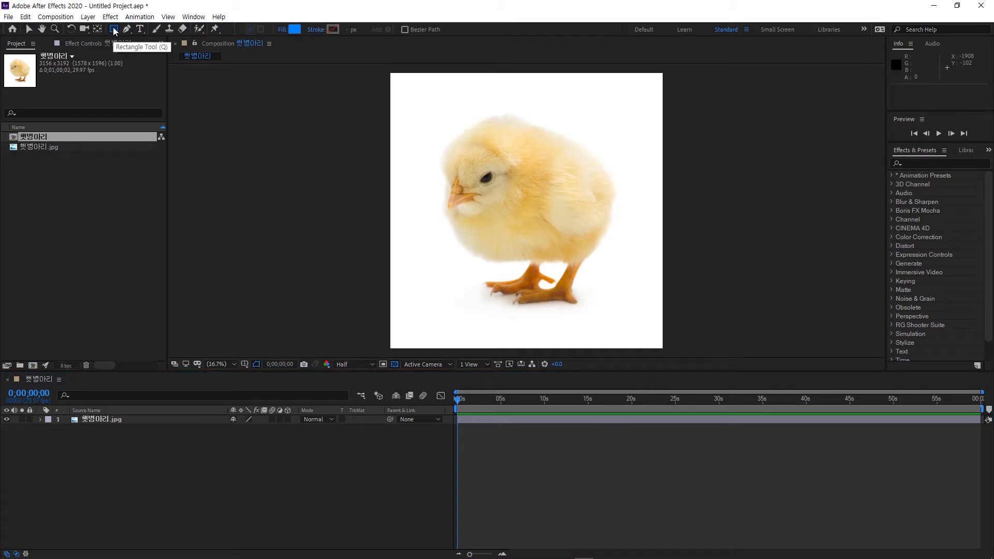
{"action": "left_click", "coordinate": [126, 31]}
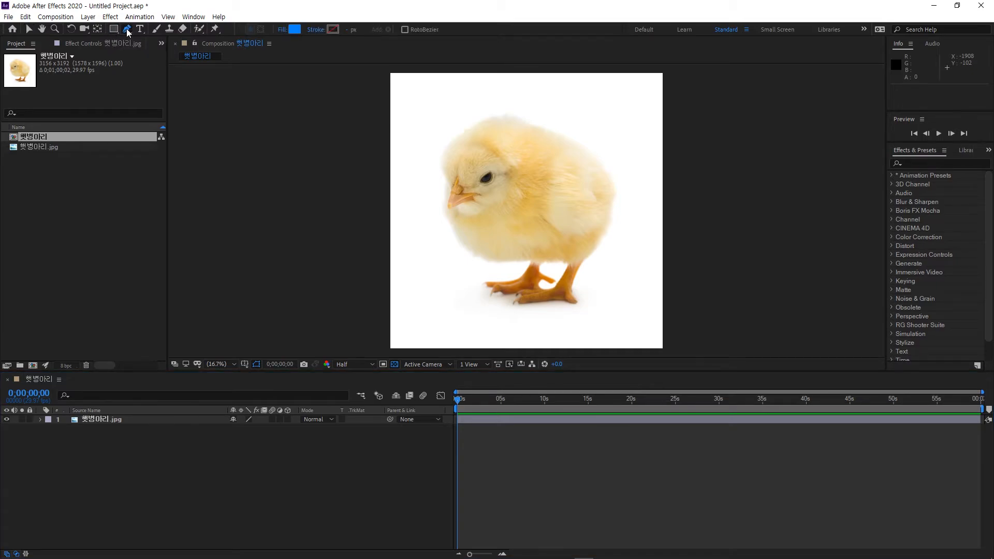
{"action": "left_click", "coordinate": [114, 30]}
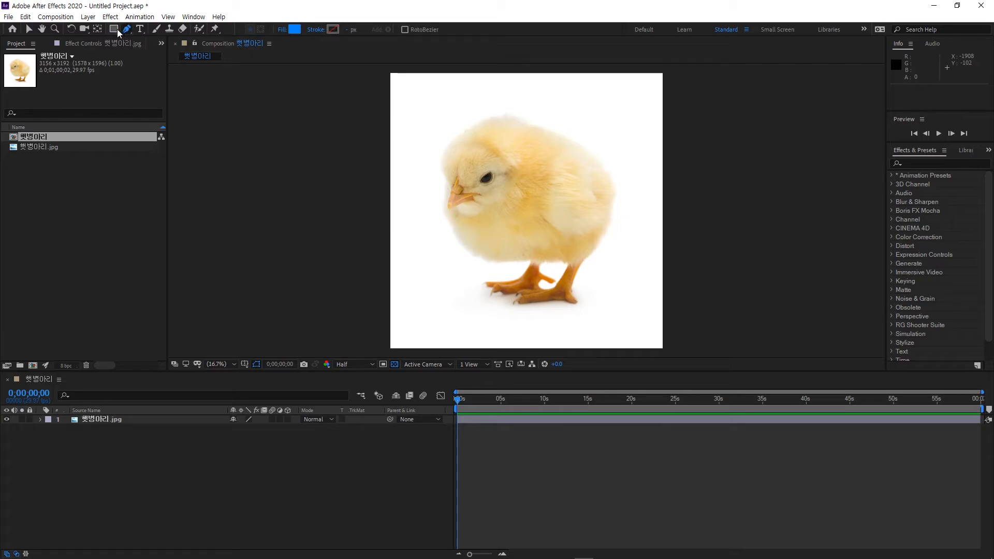
{"action": "left_click", "coordinate": [125, 31]}
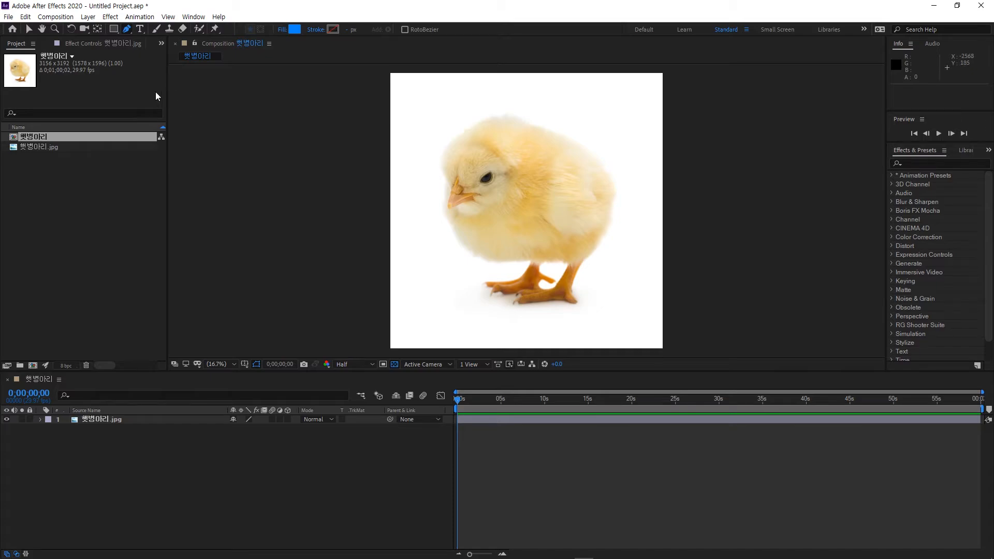
{"action": "left_click", "coordinate": [114, 29]}
{"action": "left_click", "coordinate": [126, 30]}
With no layer selected, draw a blue rectangle about 450 × 410 px over the chick's forehead as a new shape layer.
{"action": "left_click", "coordinate": [114, 30]}
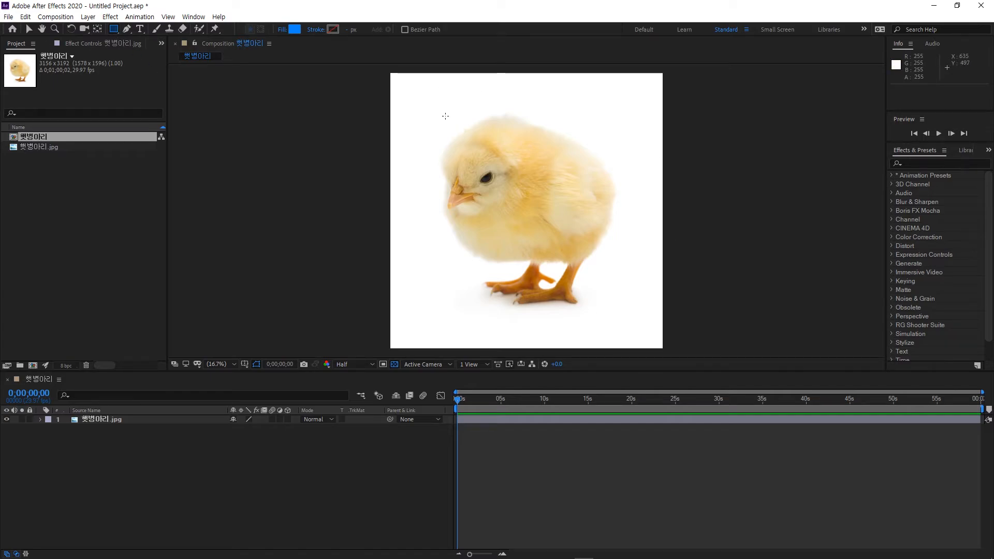
{"action": "left_click_drag", "start_coordinate": [444, 115], "coordinate": [485, 152]}
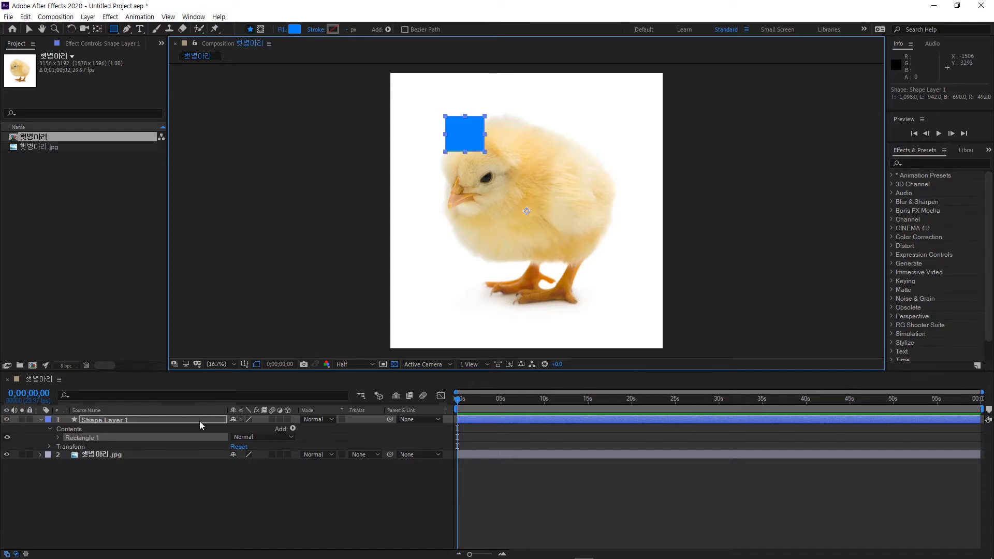
Add a rectangular mask about 580 × 560 px around the beak and eye on the chick image layer.
{"action": "left_click", "coordinate": [180, 455]}
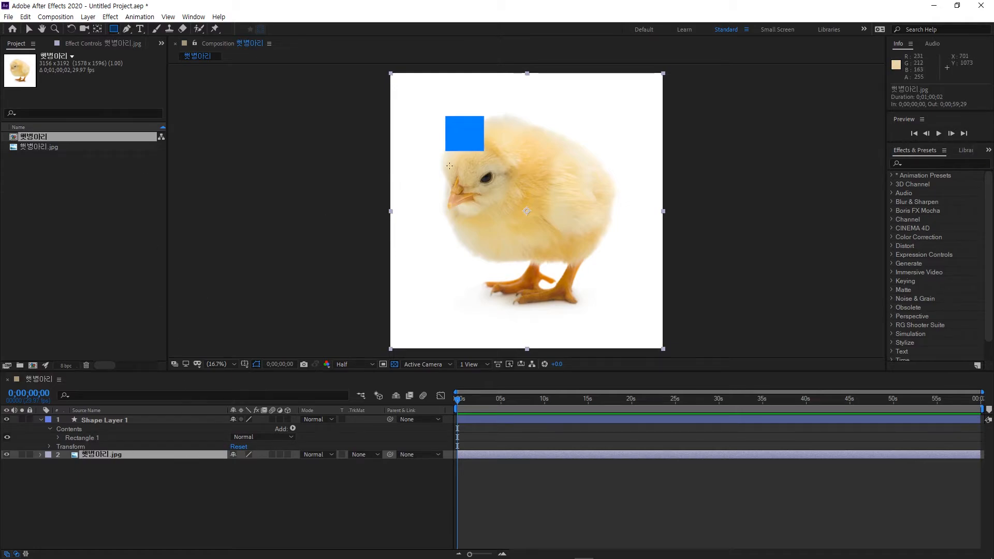
{"action": "left_click_drag", "start_coordinate": [445, 167], "coordinate": [497, 216]}
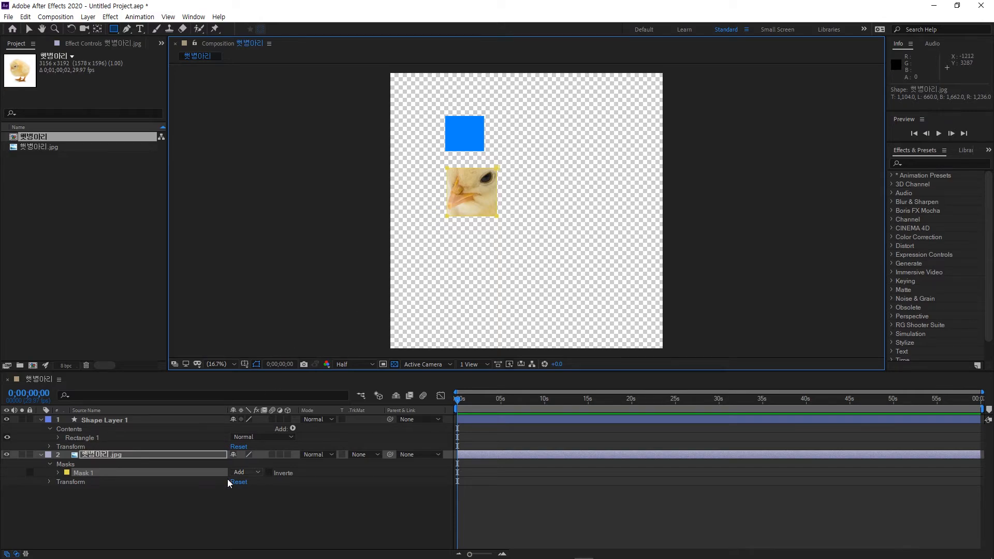
Draw two more blue rectangles, about 490 × 440 and 430 × 420 px, beside the first one, each as its own shape layer.
{"action": "left_click", "coordinate": [229, 517]}
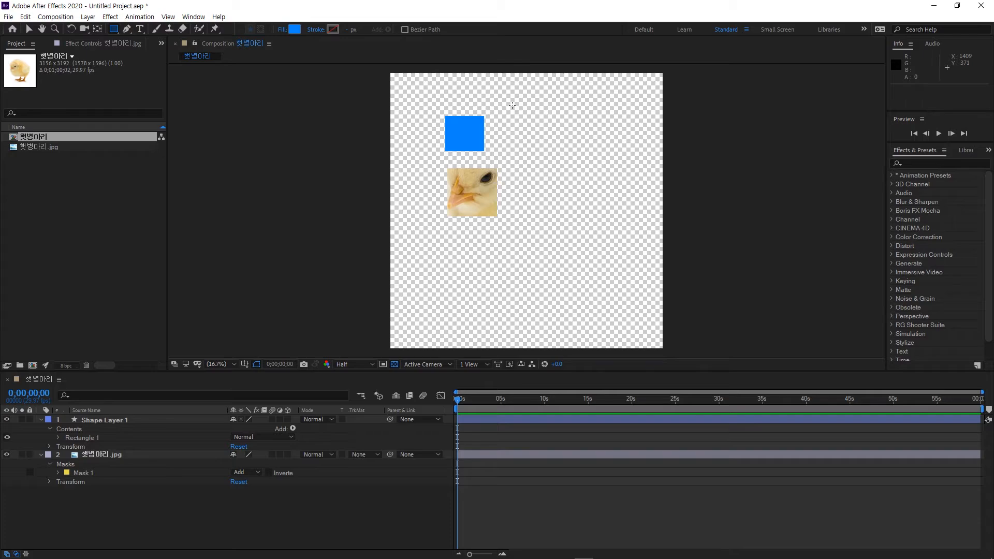
{"action": "left_click_drag", "start_coordinate": [512, 105], "coordinate": [555, 143]}
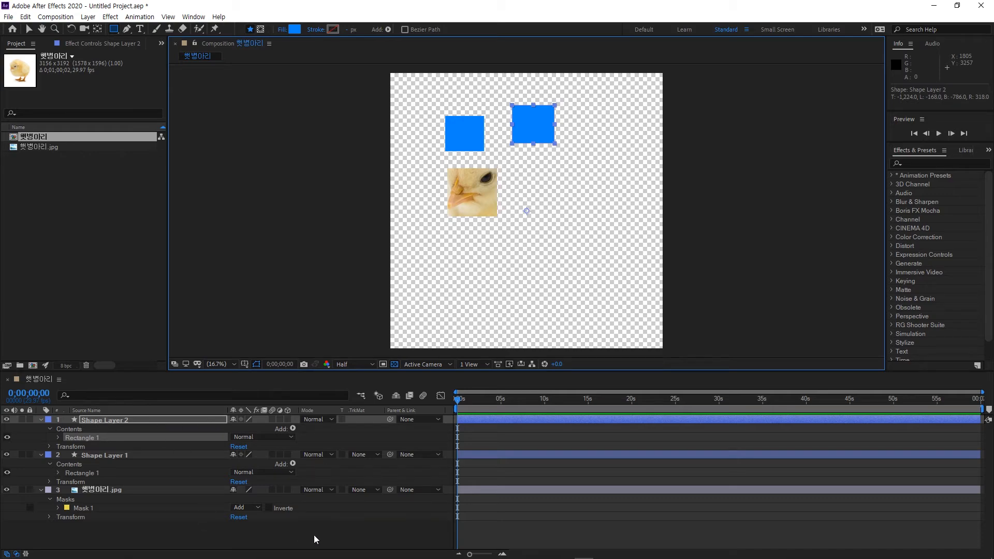
{"action": "left_click", "coordinate": [327, 535]}
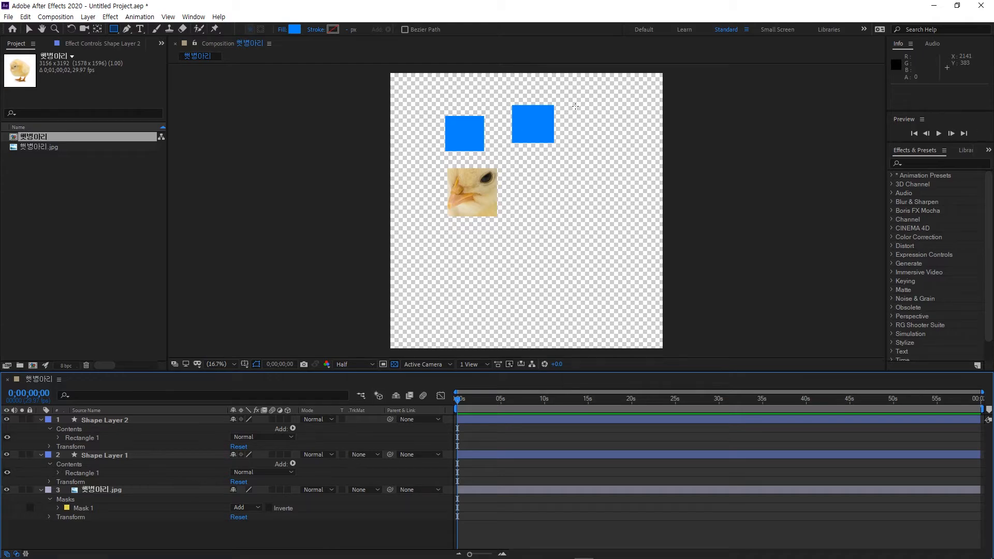
{"action": "left_click_drag", "start_coordinate": [575, 106], "coordinate": [613, 144]}
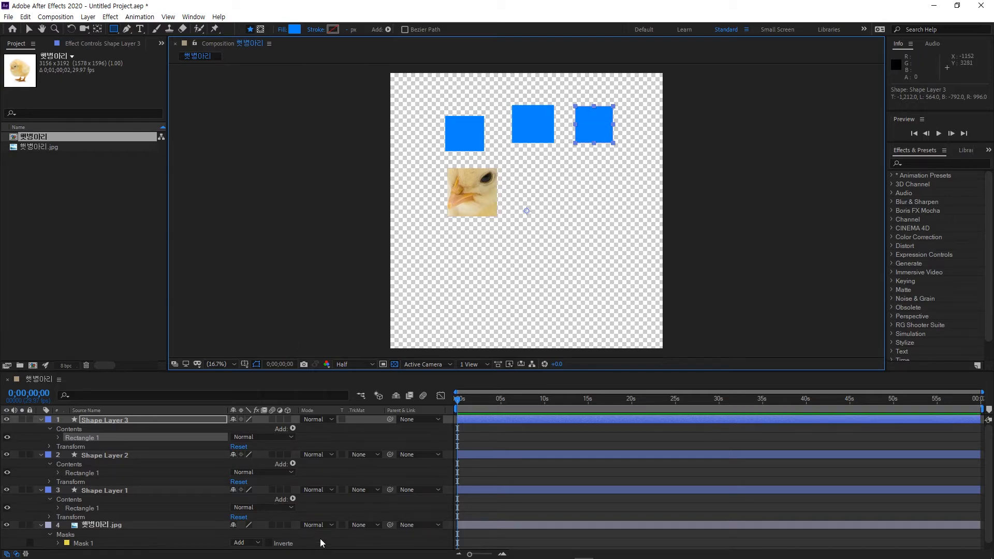
{"action": "left_click", "coordinate": [337, 545]}
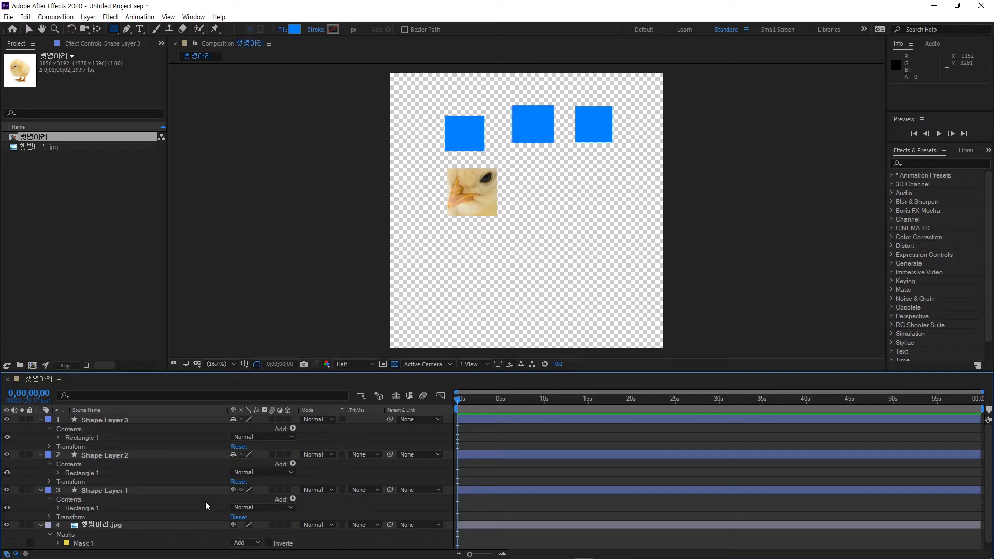
Add four more rectangular masks to the chick image layer: two beside the beak mask and two below in a second row.
{"action": "left_click", "coordinate": [145, 525]}
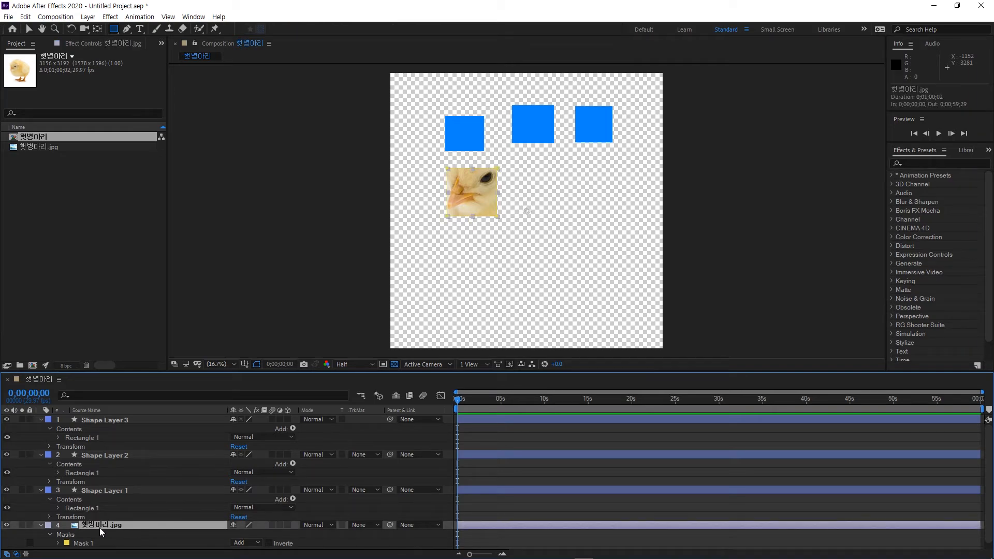
{"action": "left_click", "coordinate": [115, 31]}
{"action": "left_click_drag", "start_coordinate": [446, 233], "coordinate": [527, 307]}
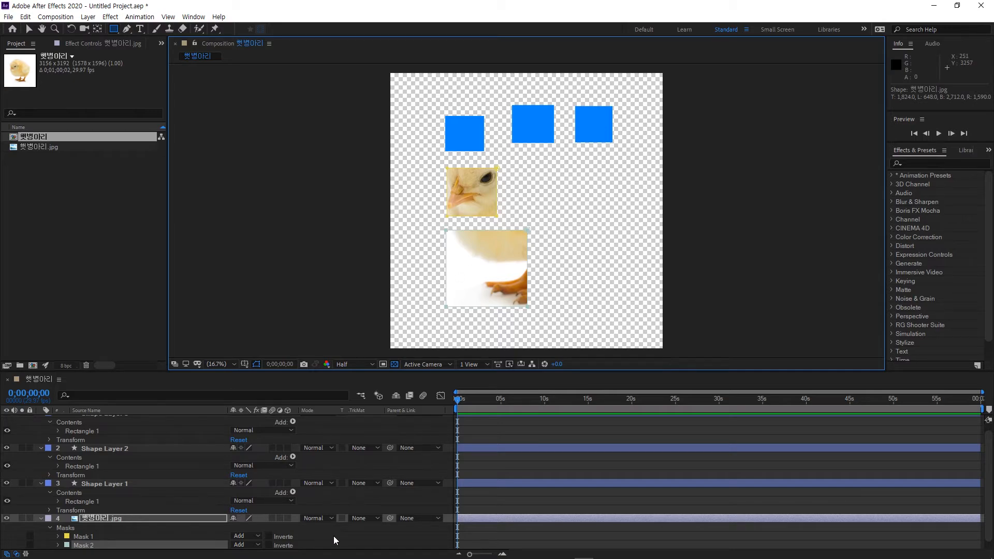
{"action": "left_click", "coordinate": [200, 520]}
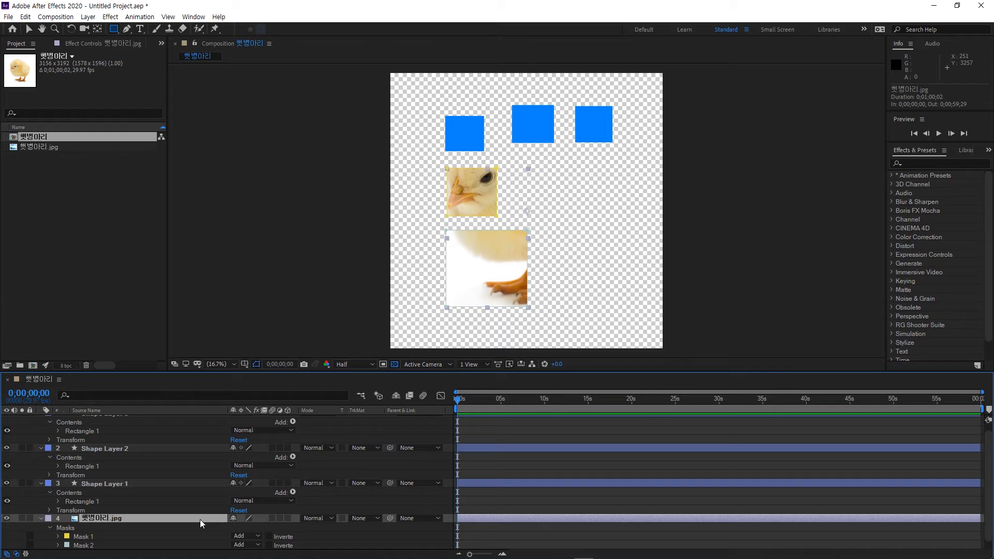
{"action": "left_click_drag", "start_coordinate": [510, 168], "coordinate": [561, 218]}
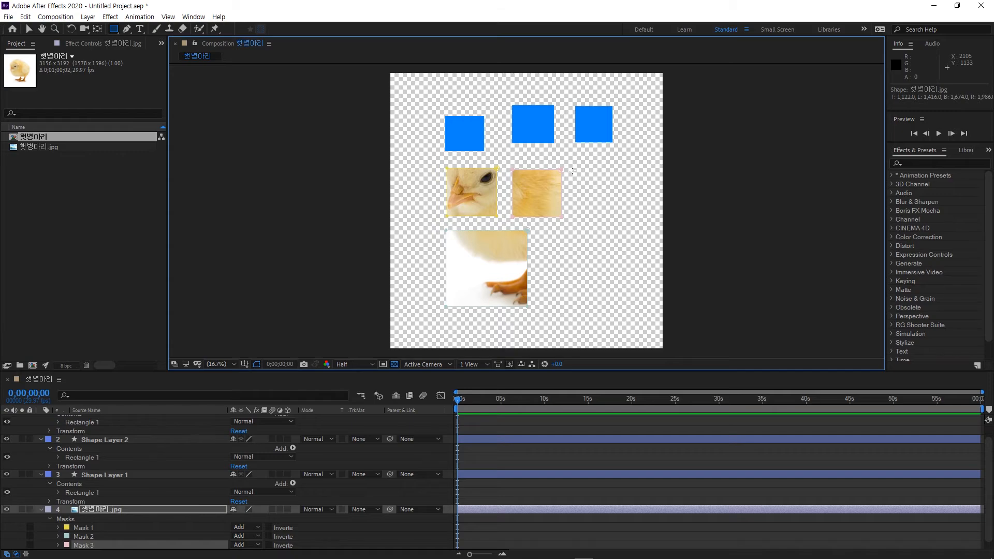
{"action": "left_click_drag", "start_coordinate": [571, 170], "coordinate": [617, 217]}
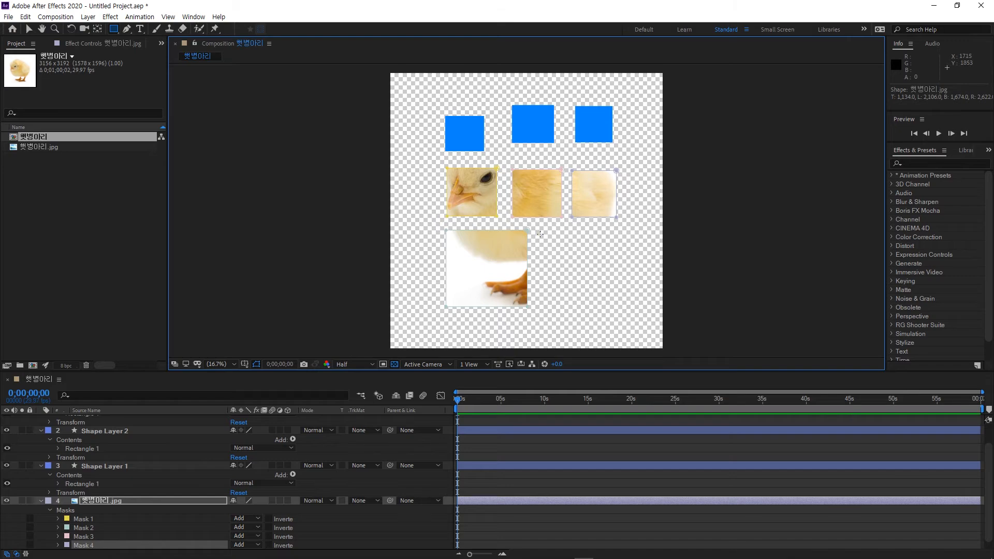
{"action": "left_click_drag", "start_coordinate": [537, 233], "coordinate": [584, 275]}
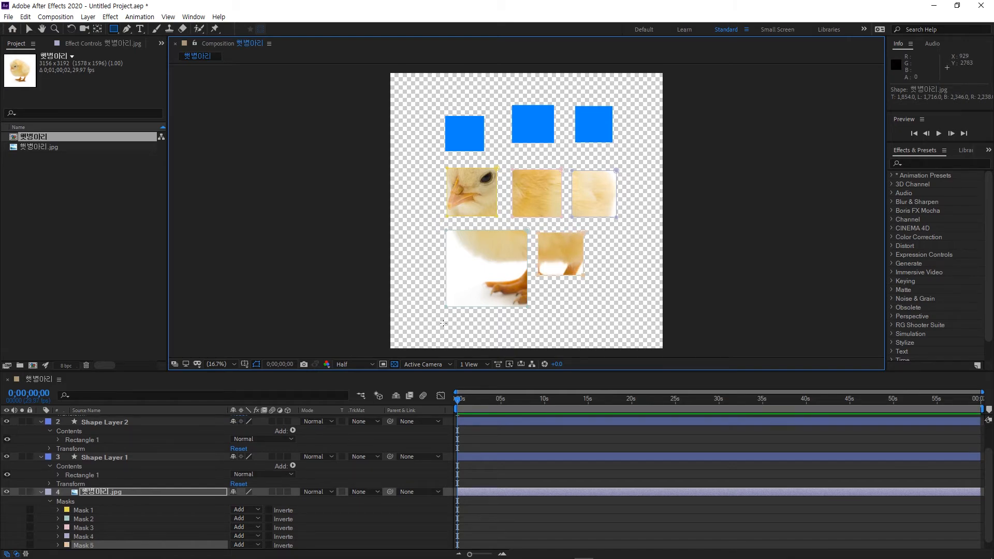
Examine Mask 1 through Mask 5 one by one in the chick image layer's mask list.
{"action": "scroll", "coordinate": [88, 502], "scroll_direction": "down", "scroll_amount": 1}
{"action": "left_click", "coordinate": [85, 501]}
{"action": "left_click", "coordinate": [88, 510]}
{"action": "left_click", "coordinate": [83, 519]}
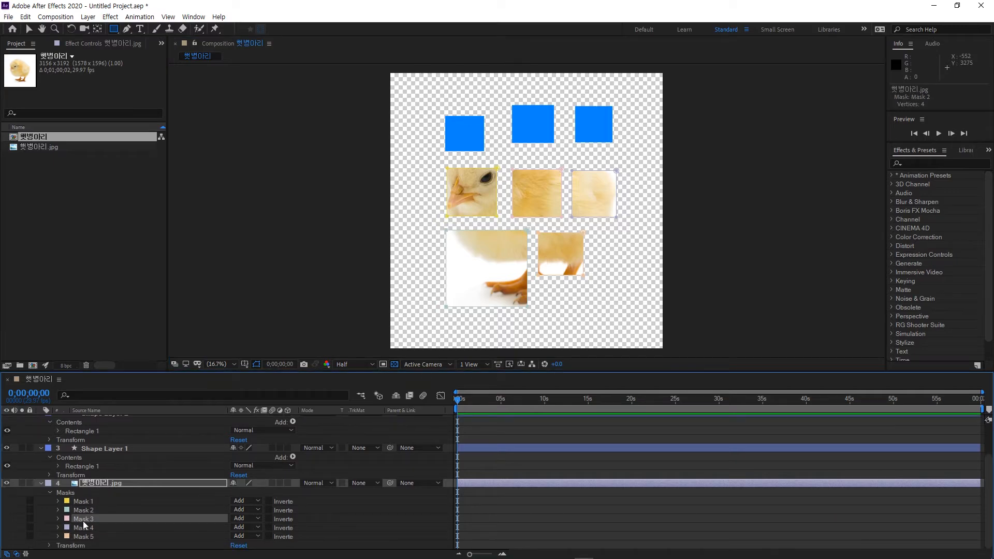
{"action": "left_click", "coordinate": [83, 528]}
{"action": "left_click", "coordinate": [80, 536]}
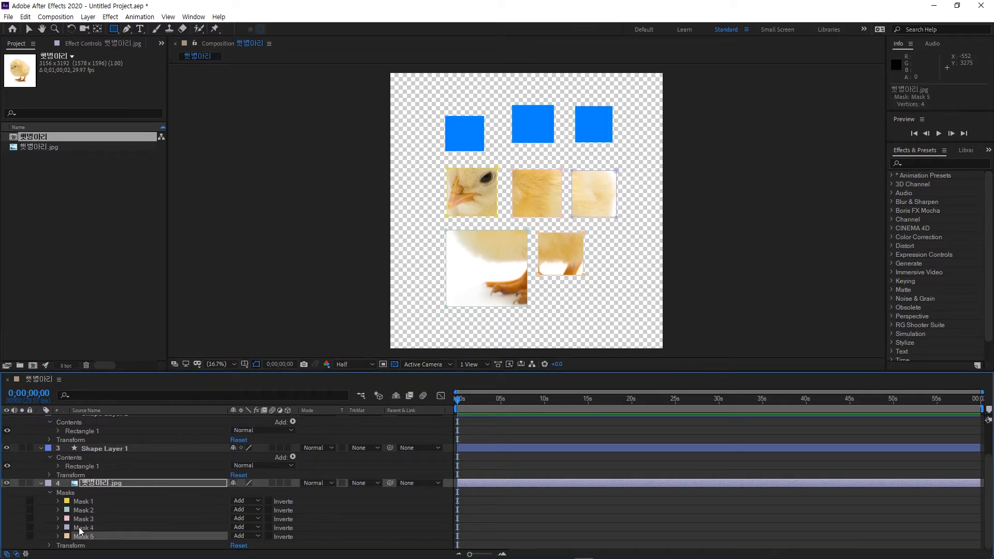
{"action": "left_click", "coordinate": [129, 484]}
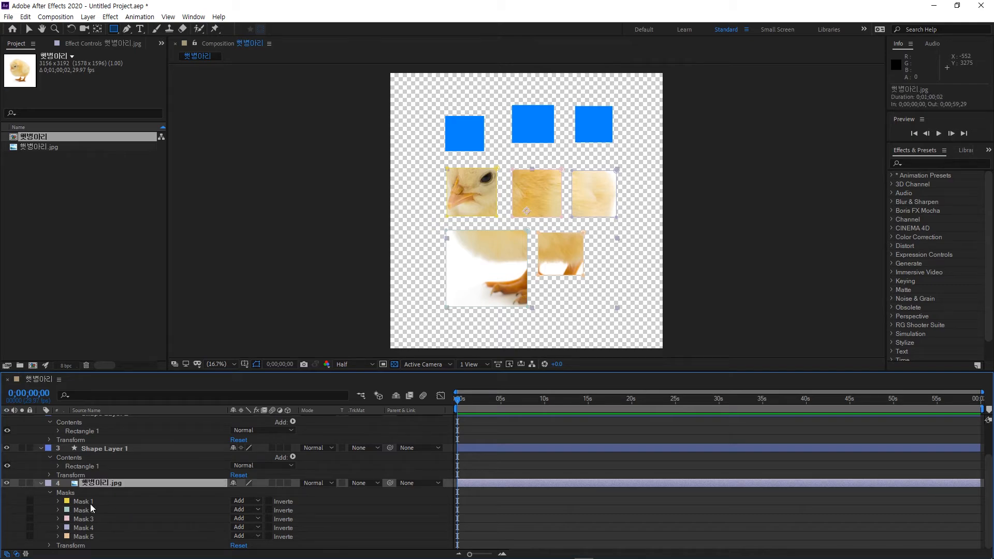
{"action": "left_click", "coordinate": [89, 502]}
{"action": "left_click", "coordinate": [80, 514]}
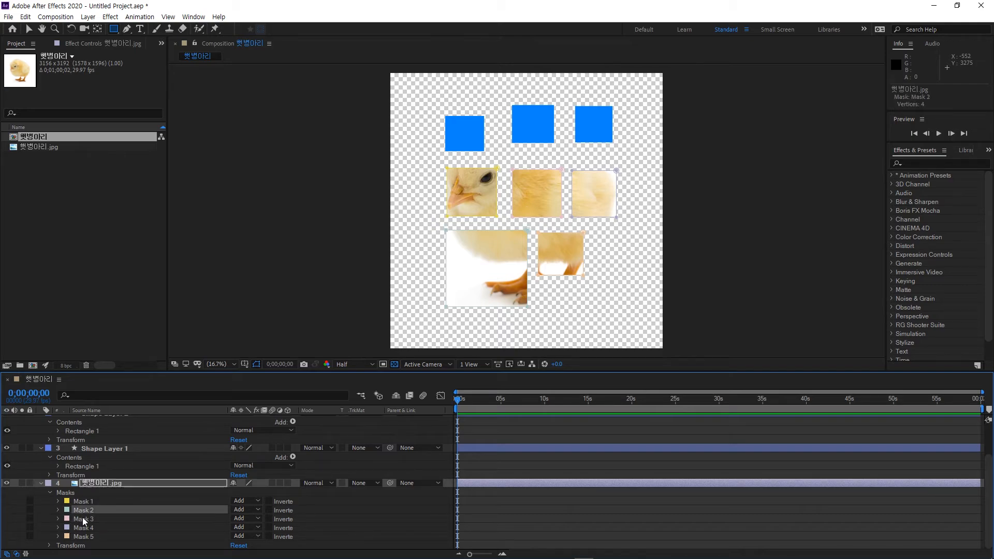
{"action": "left_click", "coordinate": [83, 528]}
{"action": "left_click", "coordinate": [84, 536]}
With no layer selected, draw a blue rectangle about 340 × 370 px beside the beak mask as a new shape layer.
{"action": "scroll", "coordinate": [189, 482], "scroll_direction": "up", "scroll_amount": 2}
{"action": "left_click", "coordinate": [188, 482]}
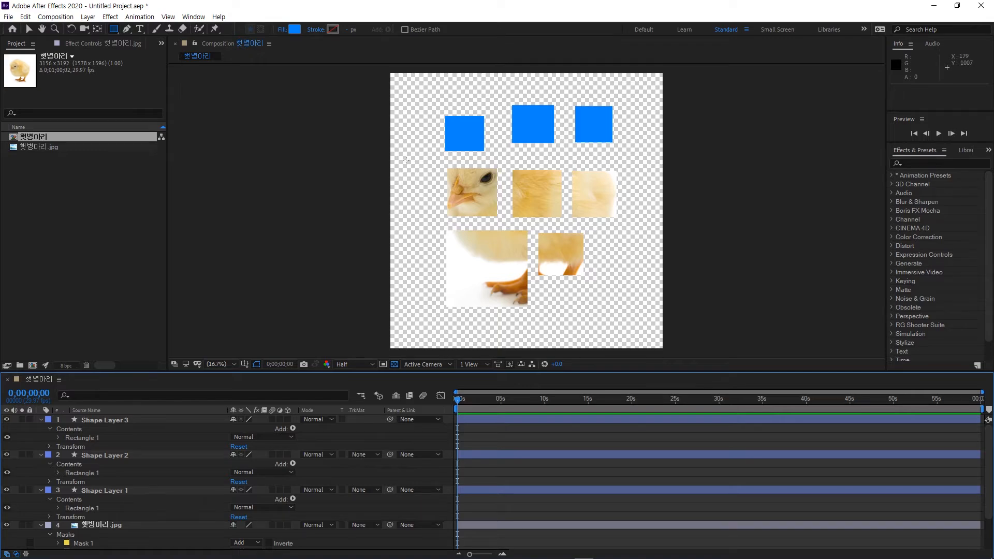
{"action": "left_click_drag", "start_coordinate": [403, 159], "coordinate": [435, 193]}
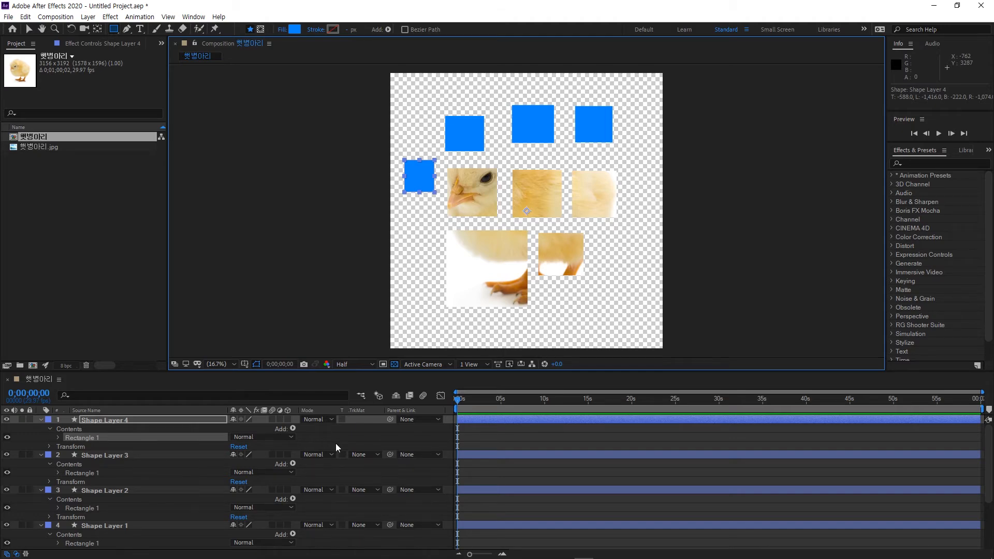
{"action": "left_click", "coordinate": [377, 439]}
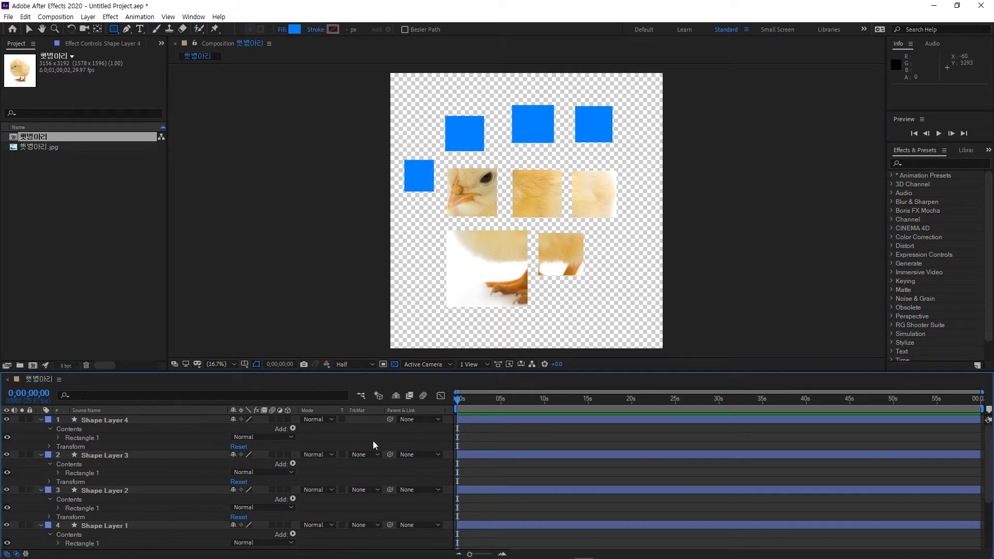
With no layer selected, draw another small blue rectangle directly below the one beside the beak, as a separate shape layer.
{"action": "scroll", "coordinate": [180, 490], "scroll_direction": "down", "scroll_amount": 1}
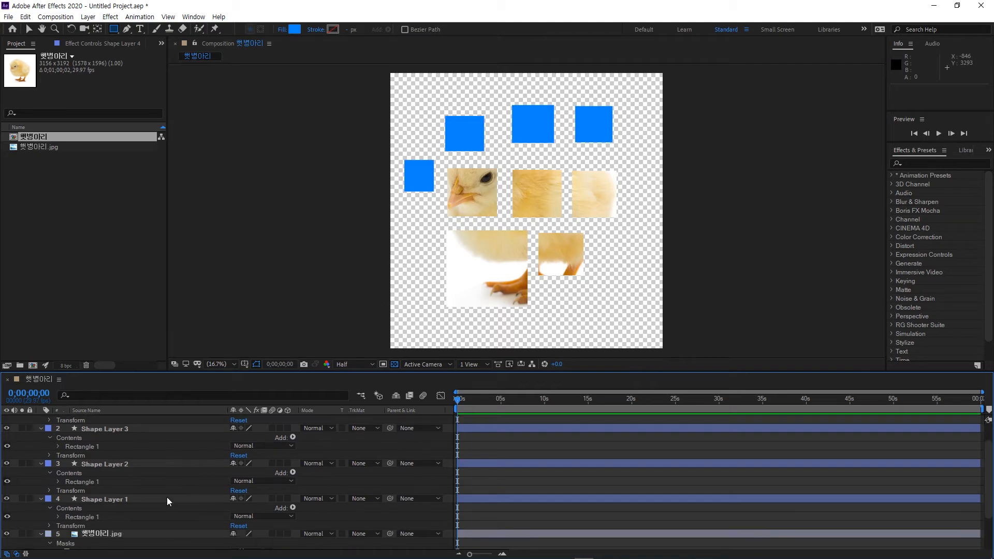
{"action": "left_click", "coordinate": [167, 533]}
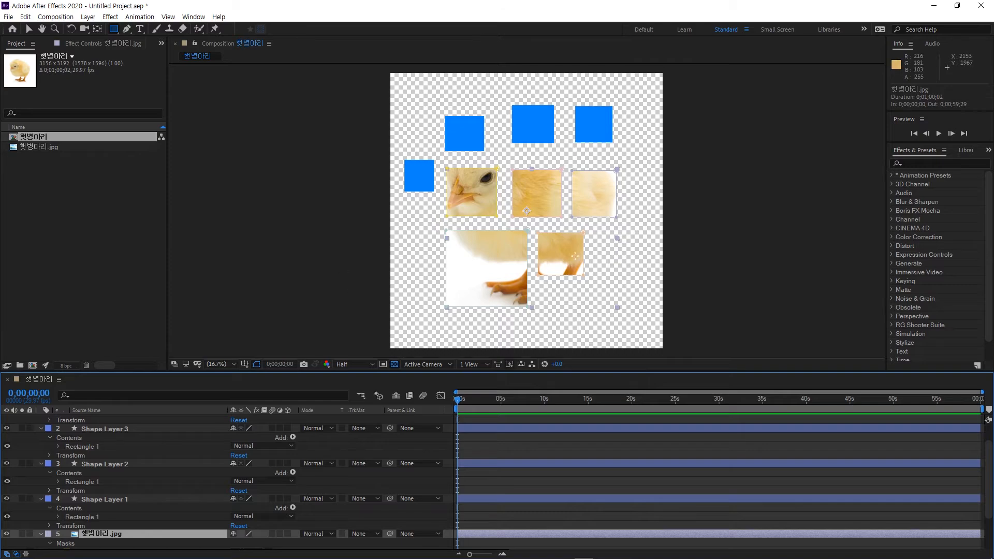
{"action": "left_click", "coordinate": [386, 444]}
{"action": "scroll", "coordinate": [389, 448], "scroll_direction": "up", "scroll_amount": 1}
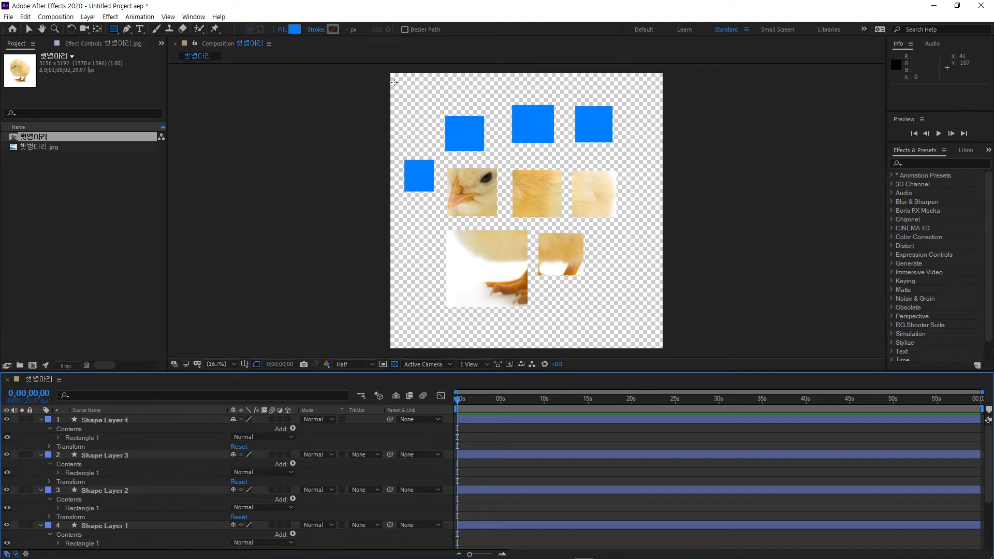
{"action": "left_click_drag", "start_coordinate": [404, 208], "coordinate": [435, 238]}
Add five more small rectangles inside Shape Layer 5, continuing down the canvas edge and along the bottom below the masks.
{"action": "left_click", "coordinate": [143, 456]}
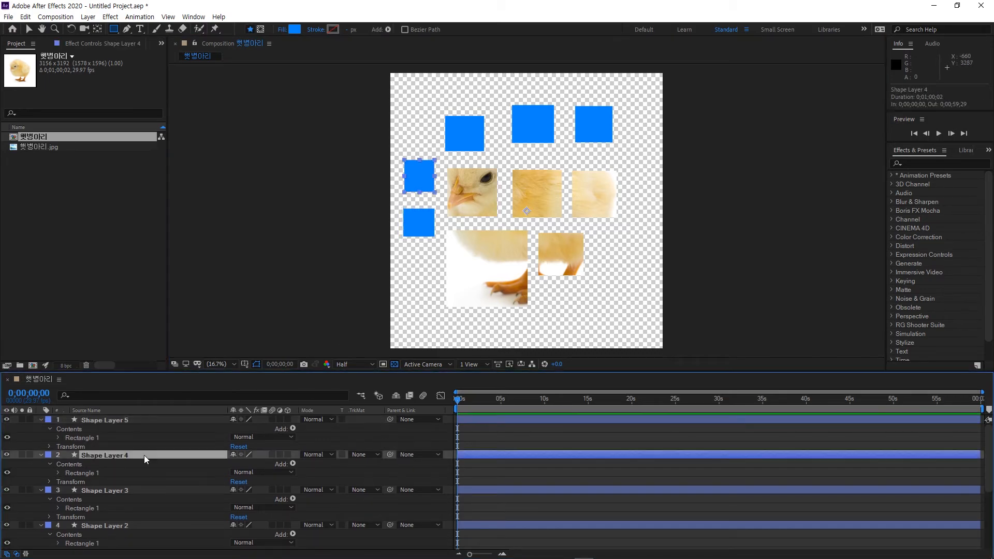
{"action": "left_click", "coordinate": [137, 420]}
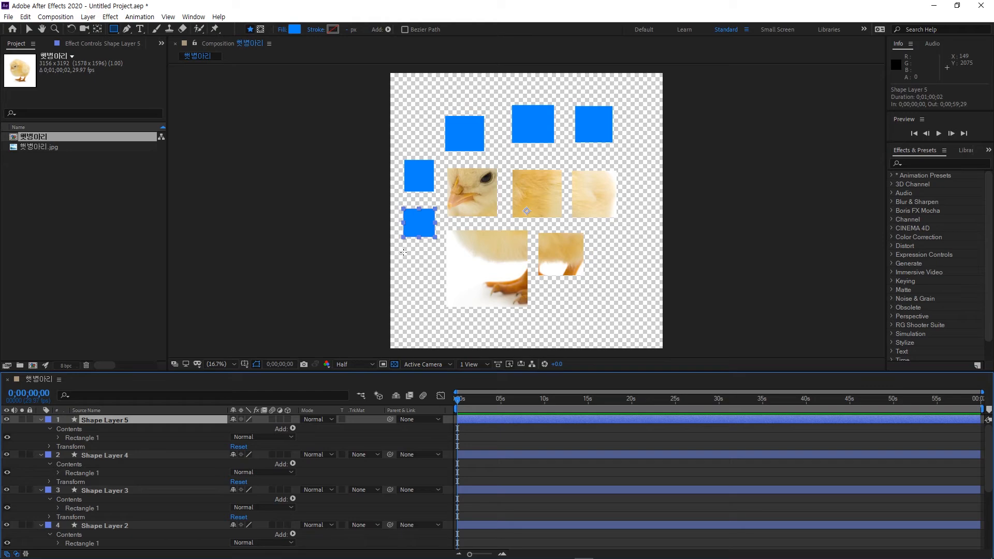
{"action": "mouse_move", "coordinate": [403, 252]}
{"action": "left_mouse_down"}
{"action": "mouse_move", "coordinate": [435, 280]}
{"action": "mouse_move", "coordinate": [422, 317]}
{"action": "mouse_move", "coordinate": [479, 334]}
{"action": "left_mouse_up"}
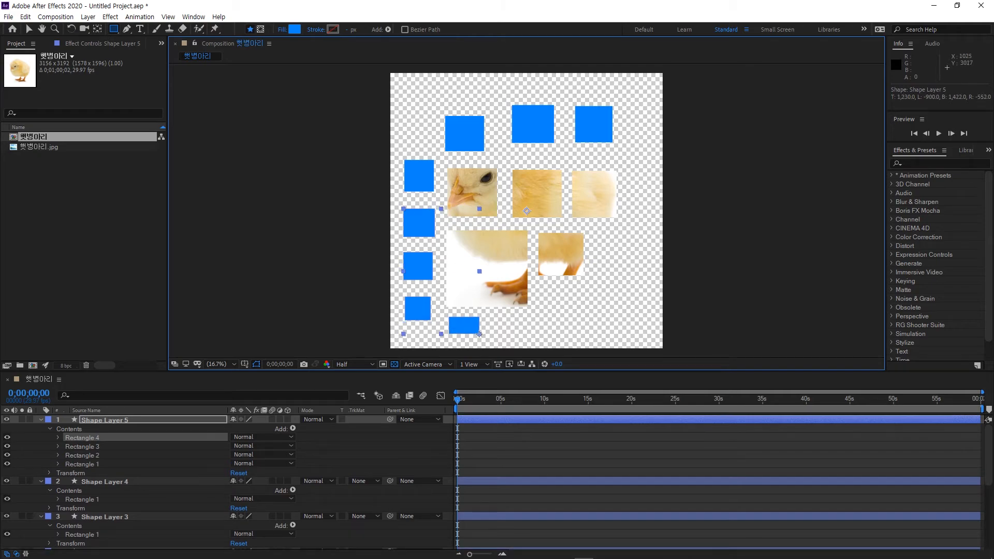
{"action": "left_click", "coordinate": [143, 421]}
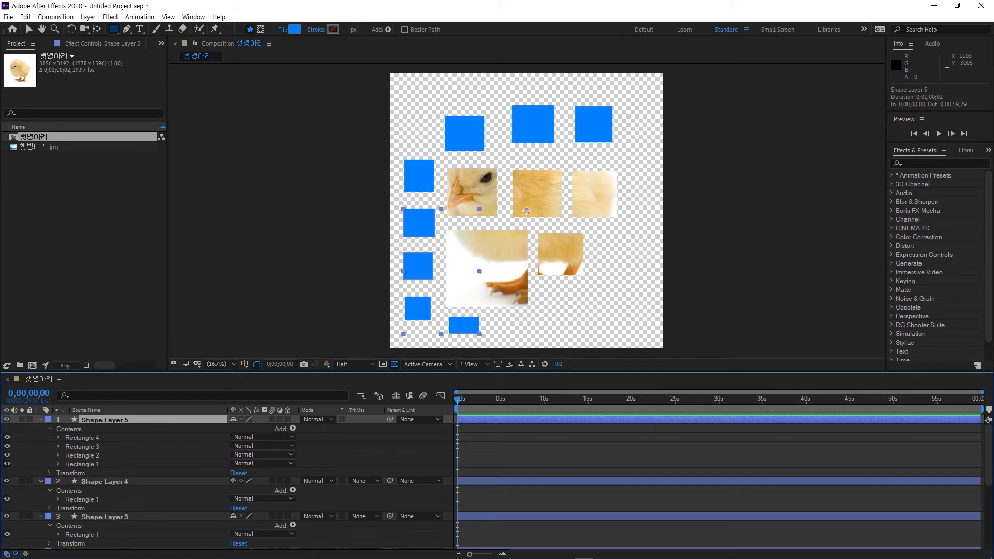
{"action": "left_click_drag", "start_coordinate": [497, 319], "coordinate": [562, 329]}
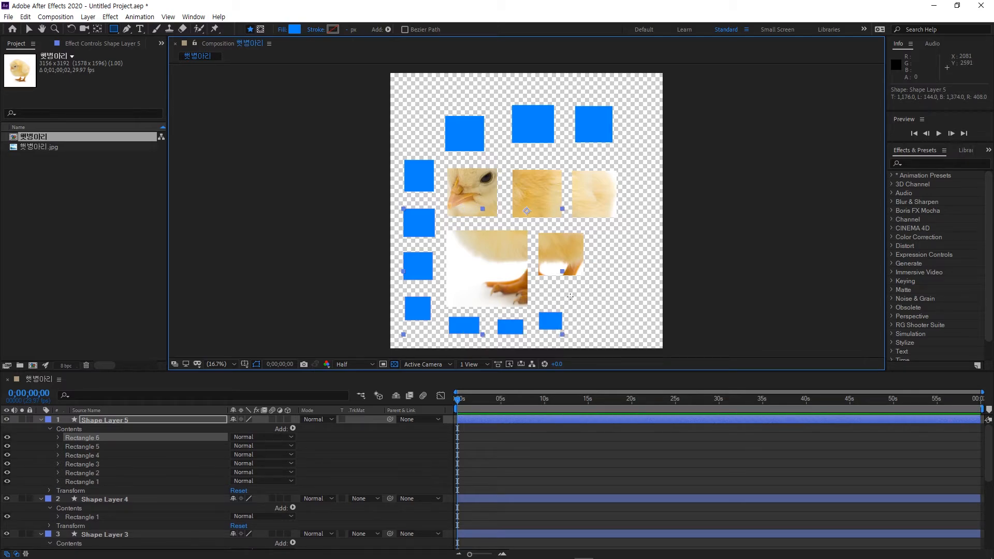
Add three more small rectangles inside Shape Layer 5, rising diagonally beside the lower-right mask.
{"action": "left_click_drag", "start_coordinate": [570, 297], "coordinate": [612, 302]}
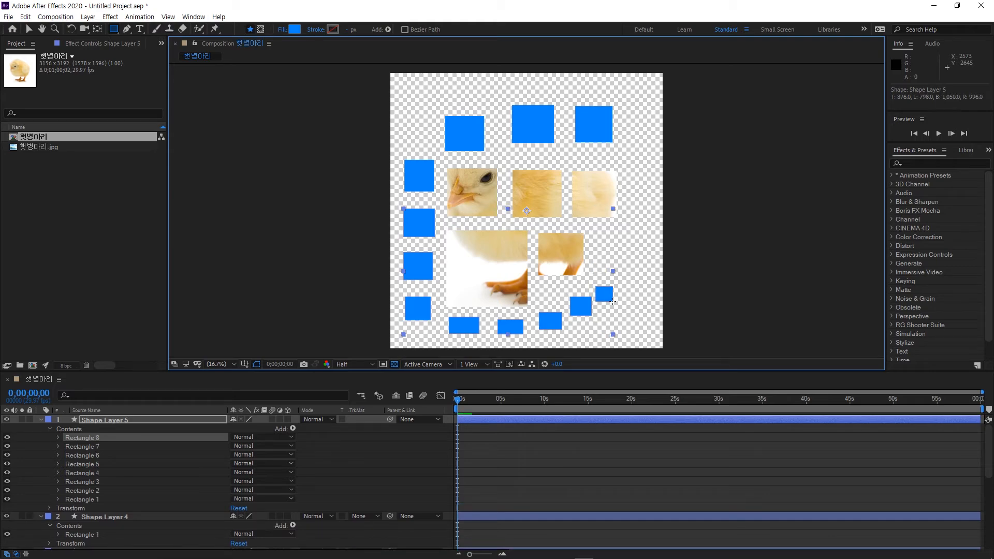
{"action": "left_click_drag", "start_coordinate": [604, 252], "coordinate": [626, 268]}
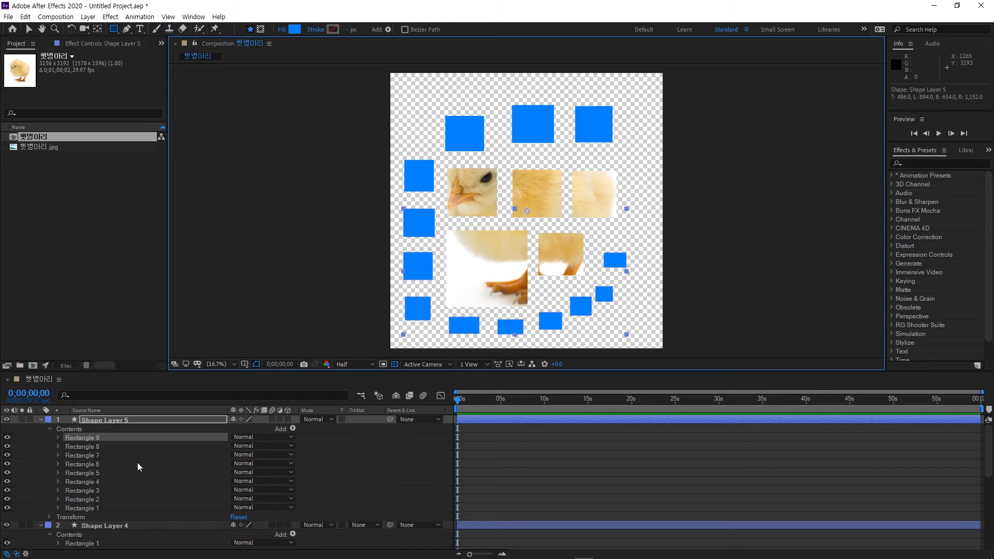
Examine Rectangle 1 through Rectangle 9 in the contents of Shape Layer 5, then the layer itself.
{"action": "left_click", "coordinate": [81, 509]}
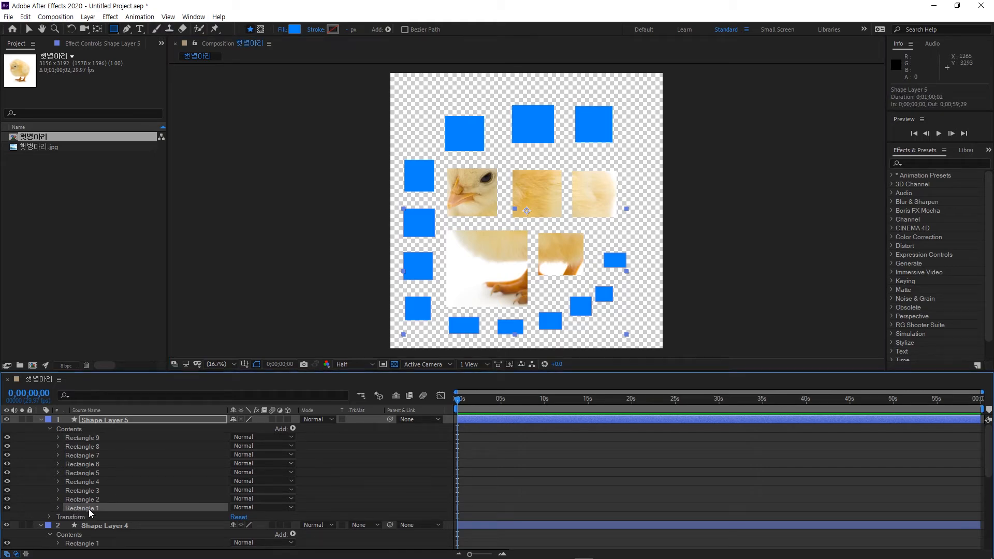
{"action": "left_click", "coordinate": [91, 439]}
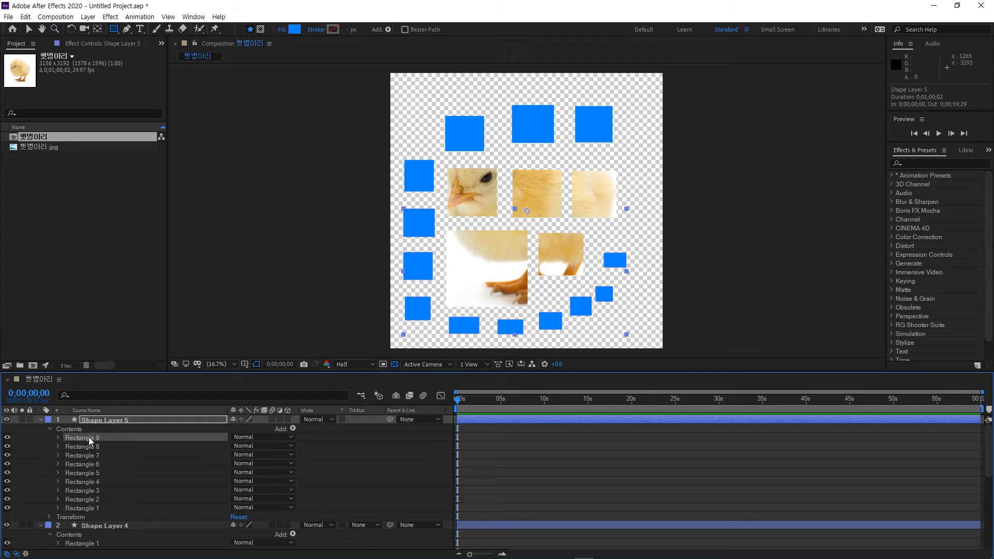
{"action": "left_click", "coordinate": [86, 509]}
{"action": "left_click", "coordinate": [80, 440]}
{"action": "left_click", "coordinate": [99, 422]}
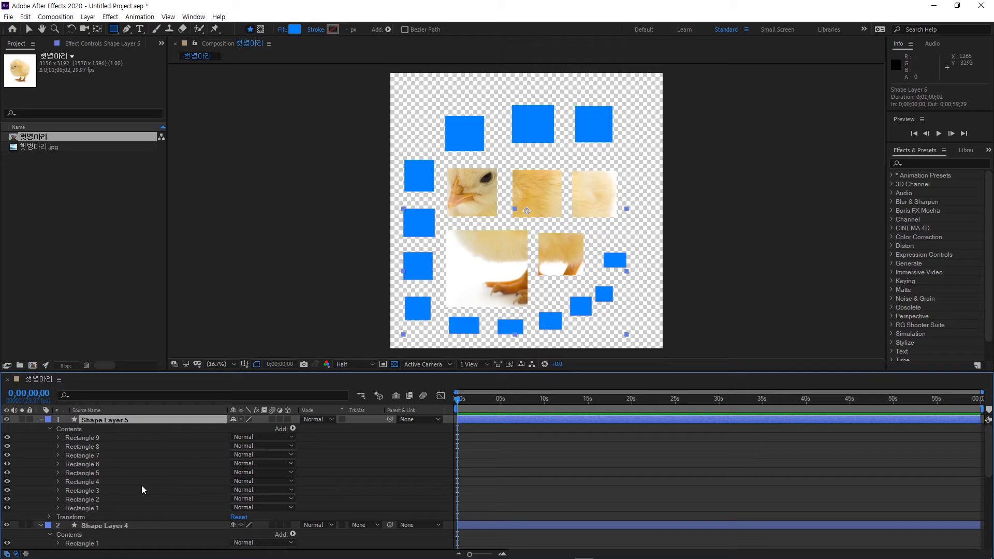
Examine the other shape layers below Shape Layer 5 and the single rectangle each one contains.
{"action": "scroll", "coordinate": [118, 474], "scroll_direction": "down", "scroll_amount": 1}
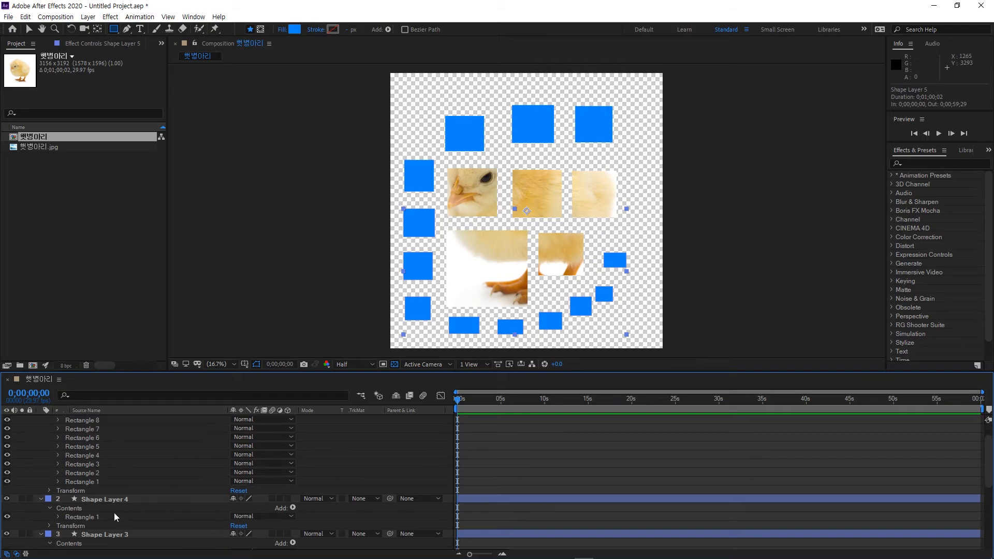
{"action": "left_click", "coordinate": [107, 500]}
{"action": "left_click", "coordinate": [112, 535]}
{"action": "scroll", "coordinate": [113, 530], "scroll_direction": "down", "scroll_amount": 1}
{"action": "scroll", "coordinate": [113, 530], "scroll_direction": "down", "scroll_amount": 3}
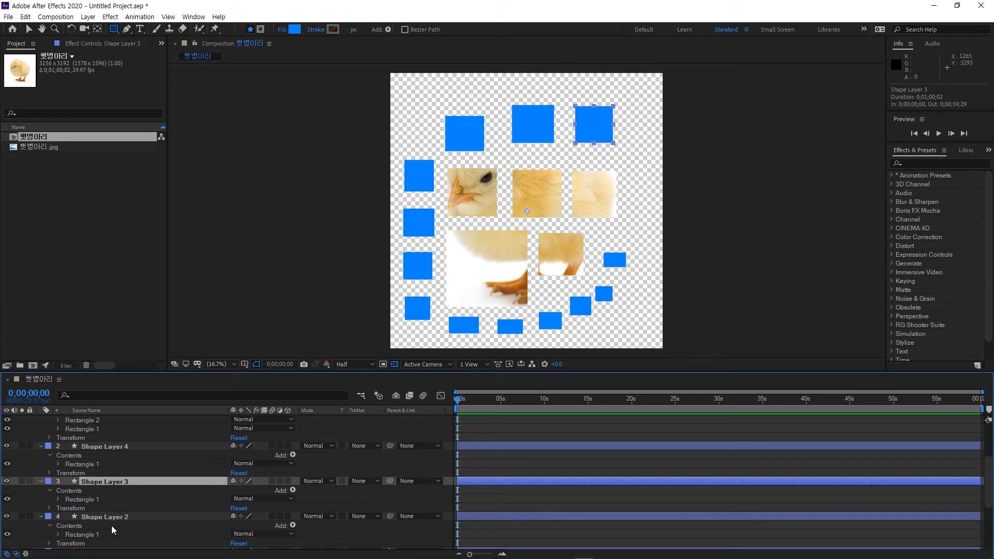
{"action": "left_click", "coordinate": [112, 501]}
{"action": "scroll", "coordinate": [112, 503], "scroll_direction": "up", "scroll_amount": 3}
{"action": "scroll", "coordinate": [114, 484], "scroll_direction": "up", "scroll_amount": 3}
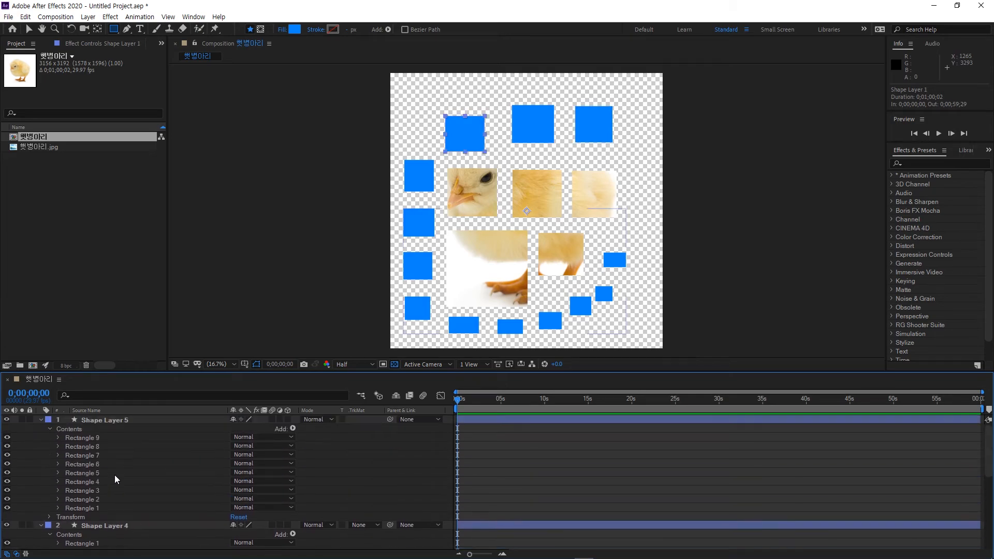
Check that the nine rectangles belong to Shape Layer 5 by toggling the whole layer's visibility off and on twice.
{"action": "left_click", "coordinate": [91, 421]}
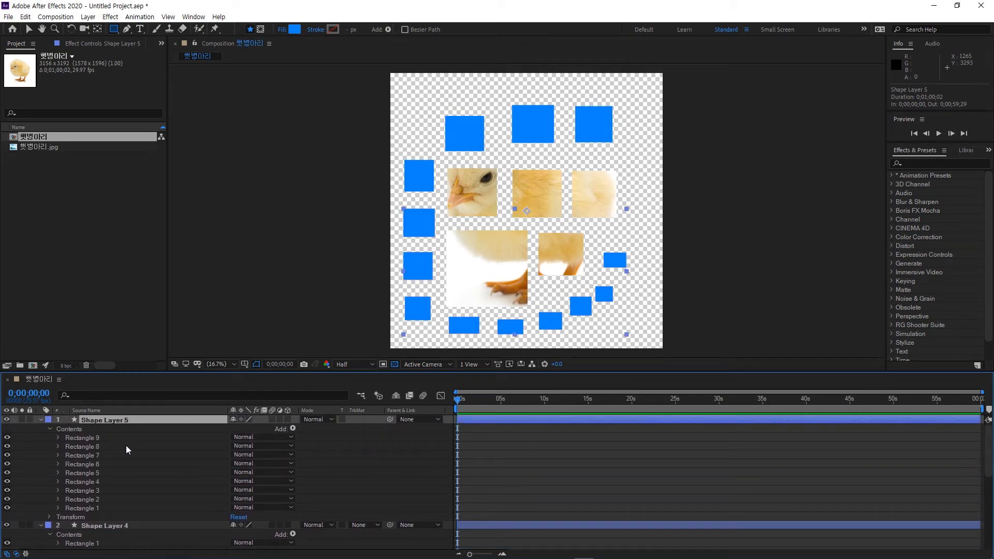
{"action": "left_click", "coordinate": [82, 439]}
{"action": "left_click", "coordinate": [86, 509]}
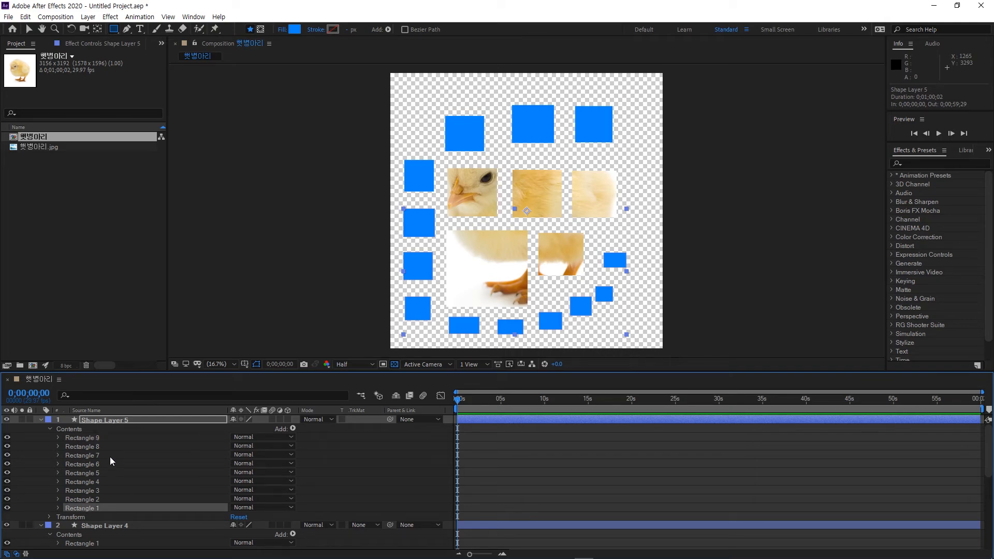
{"action": "left_click", "coordinate": [98, 421]}
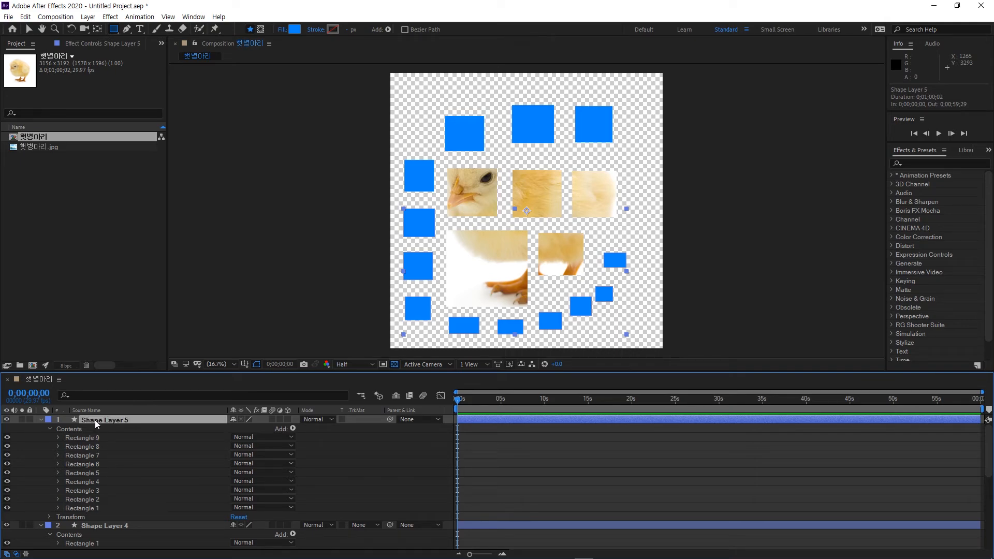
{"action": "left_click", "coordinate": [8, 420]}
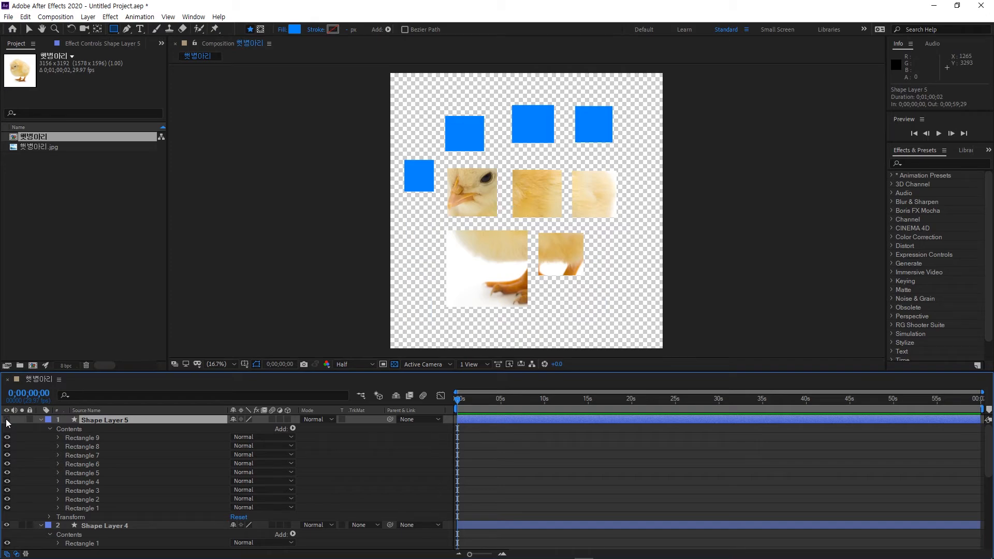
{"action": "left_click", "coordinate": [7, 421]}
{"action": "left_click", "coordinate": [7, 420]}
{"action": "left_click", "coordinate": [6, 420]}
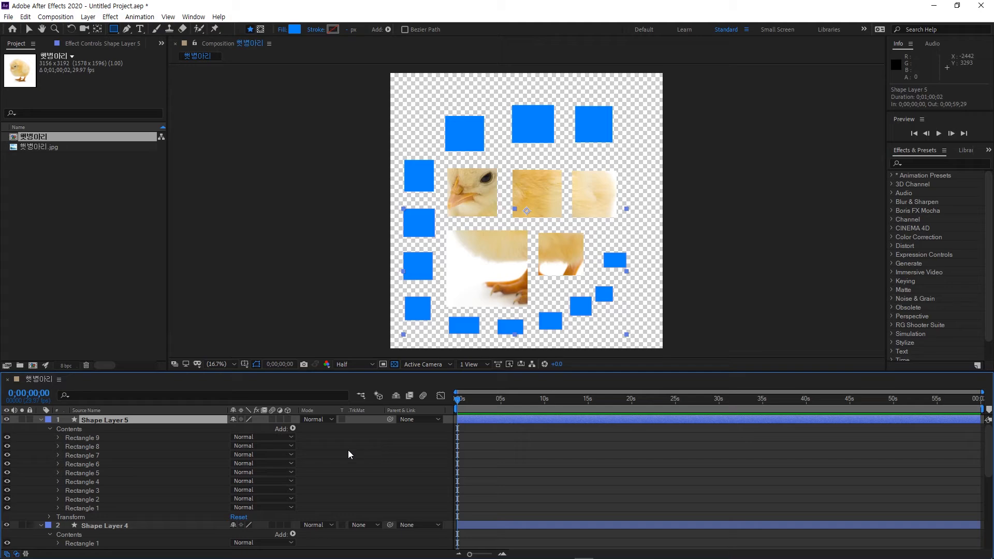
With nothing selected before each, draw two blue rectangles near the canvas's upper-left corner as separate shape layers.
{"action": "left_click", "coordinate": [400, 454]}
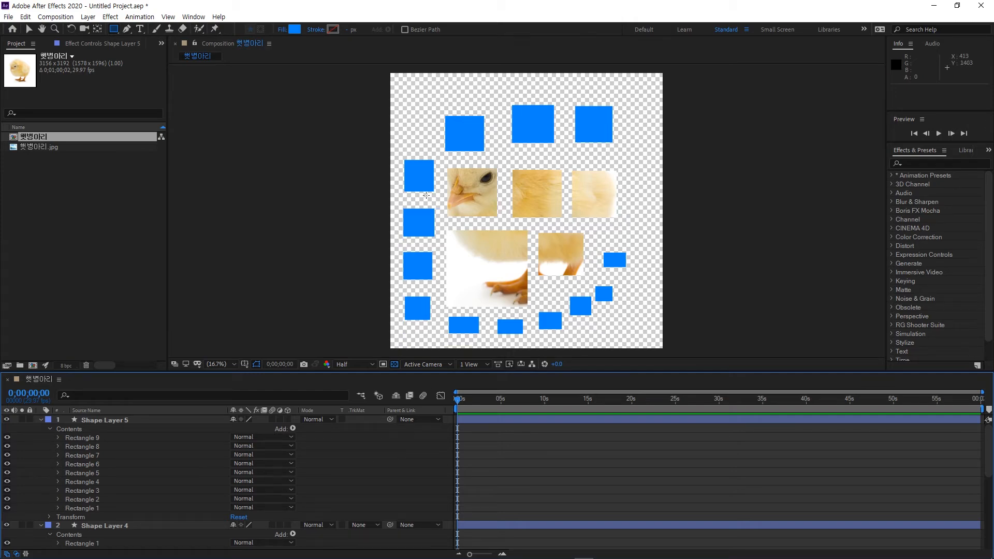
{"action": "left_click_drag", "start_coordinate": [407, 96], "coordinate": [436, 126]}
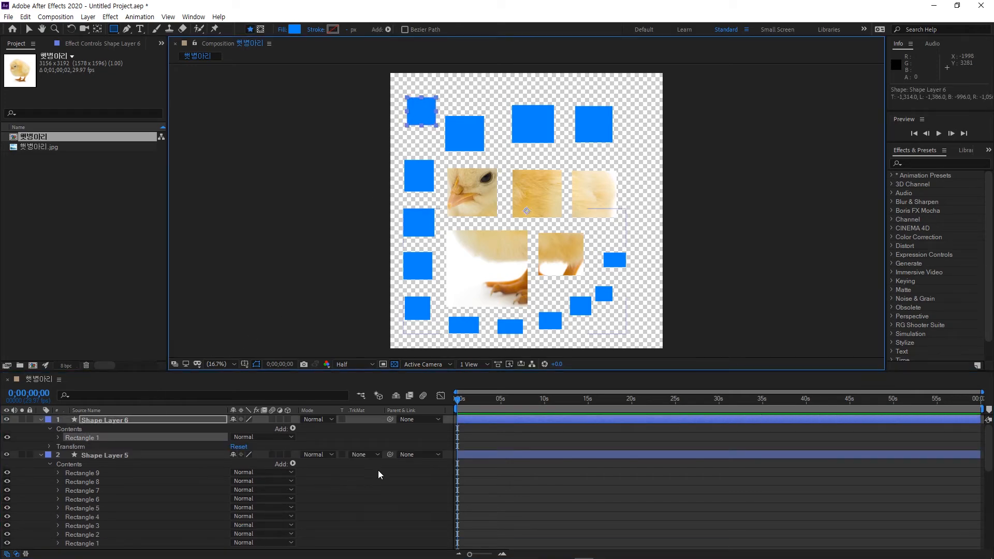
{"action": "left_click", "coordinate": [408, 438]}
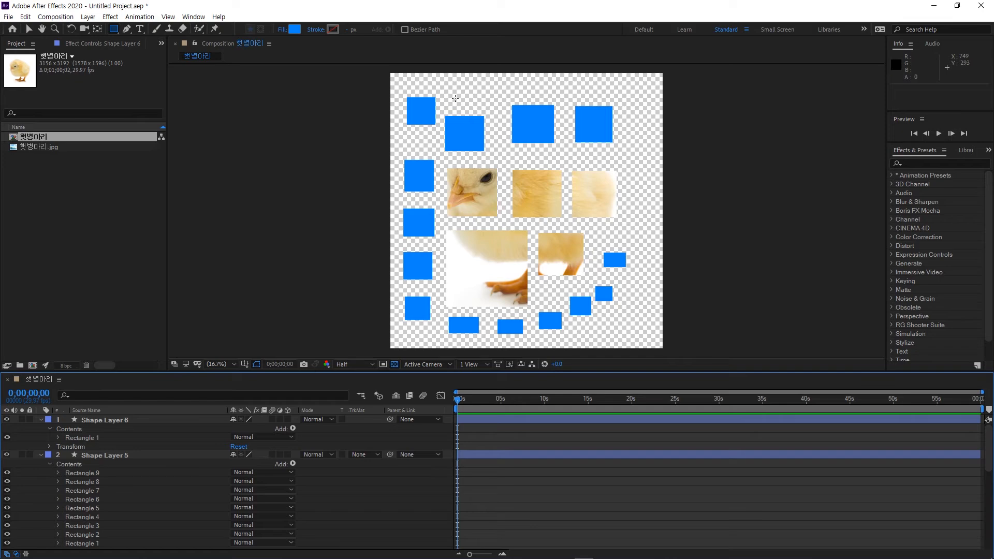
{"action": "left_click_drag", "start_coordinate": [455, 97], "coordinate": [481, 123]}
Deselect all layers and draw two more blue rectangles overlapping the upper row's middle and right masks, each as its own shape layer.
{"action": "left_click", "coordinate": [420, 438]}
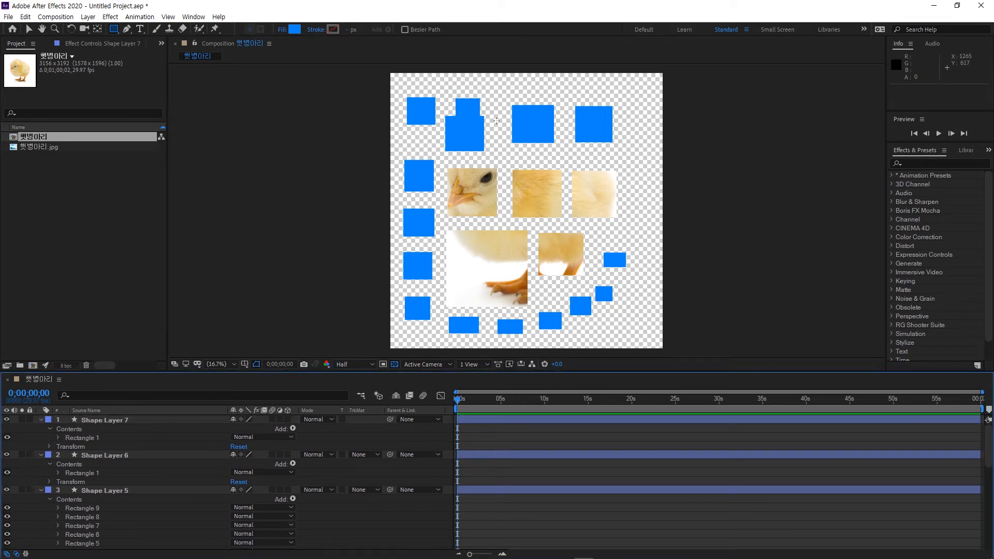
{"action": "mouse_move", "coordinate": [536, 150]}
{"action": "left_mouse_down"}
{"action": "mouse_move", "coordinate": [568, 180]}
{"action": "mouse_move", "coordinate": [622, 182]}
{"action": "left_mouse_up"}
{"action": "left_click", "coordinate": [587, 160]}
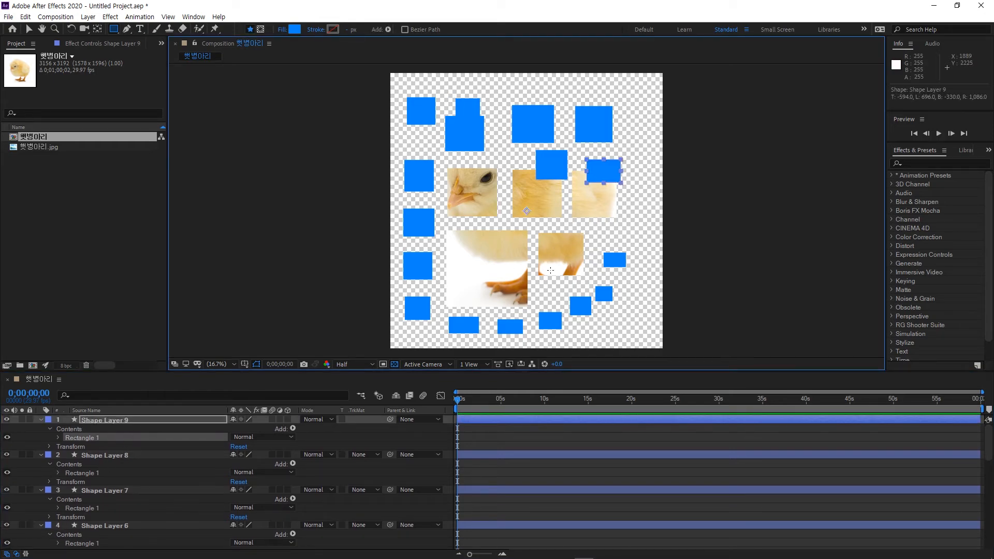
Select Shape Layer 9 and add five small rectangles inside it, running across the upper row of masks.
{"action": "left_click", "coordinate": [370, 437]}
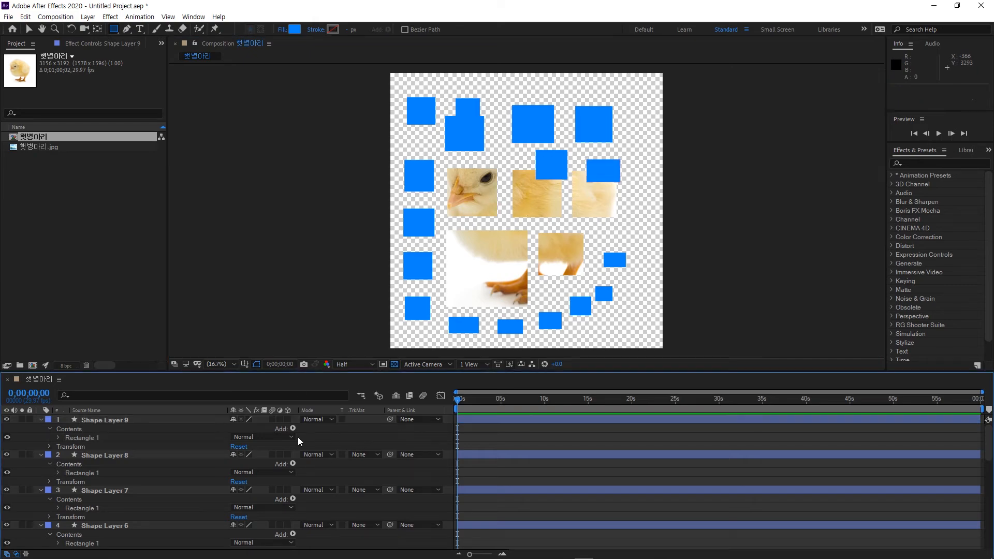
{"action": "left_click", "coordinate": [154, 422]}
{"action": "left_click", "coordinate": [371, 438]}
{"action": "left_click", "coordinate": [161, 420]}
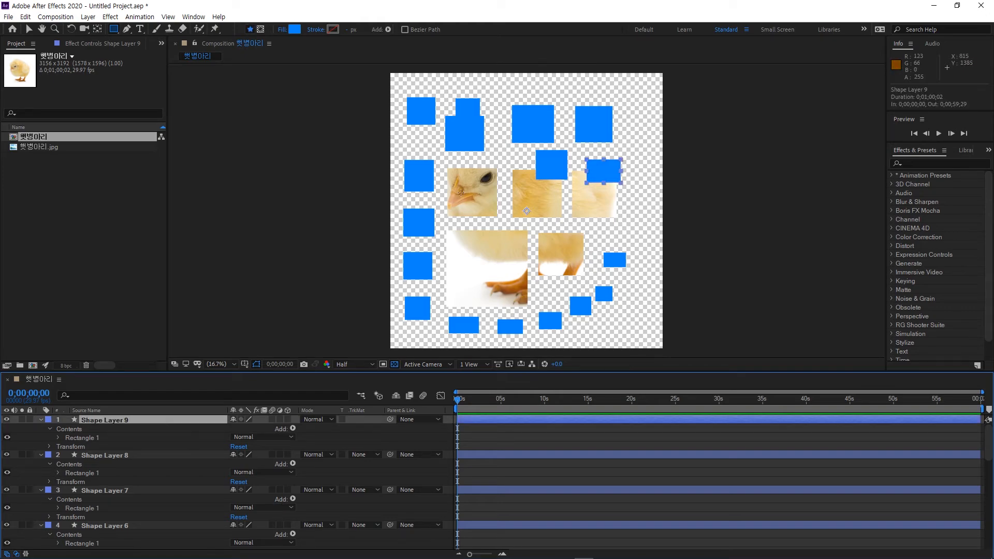
{"action": "mouse_move", "coordinate": [462, 191]}
{"action": "left_mouse_down"}
{"action": "mouse_move", "coordinate": [481, 205]}
{"action": "mouse_move", "coordinate": [594, 205]}
{"action": "left_mouse_up"}
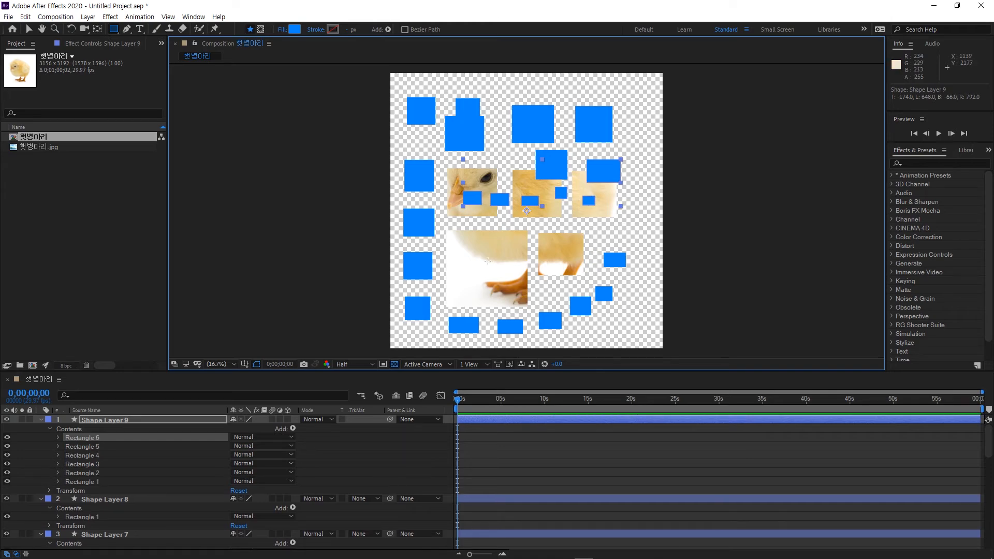
With no layer selected, draw a blue rectangle about 438 × 288 px over the large lower-left mask as a new shape layer.
{"action": "left_click", "coordinate": [359, 464]}
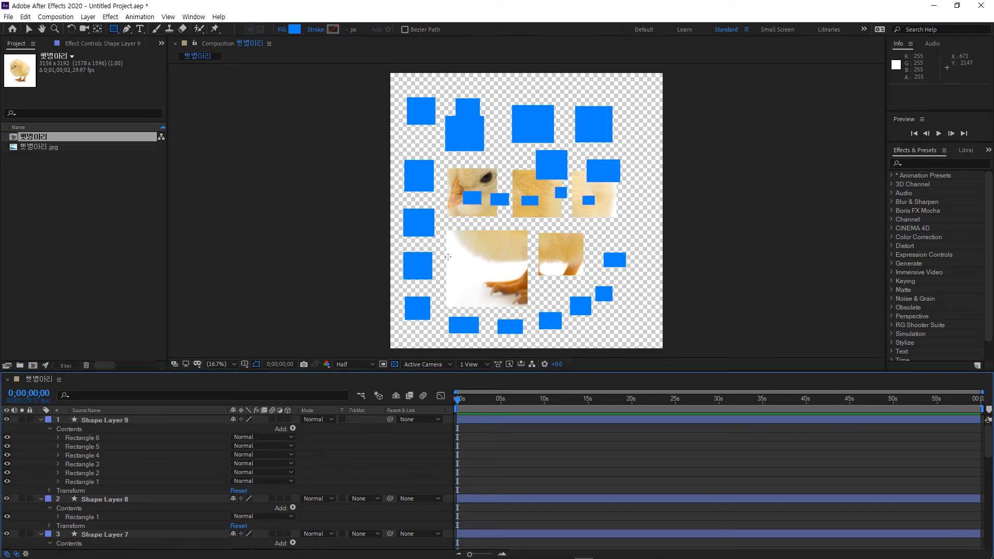
{"action": "left_click_drag", "start_coordinate": [453, 226], "coordinate": [492, 253]}
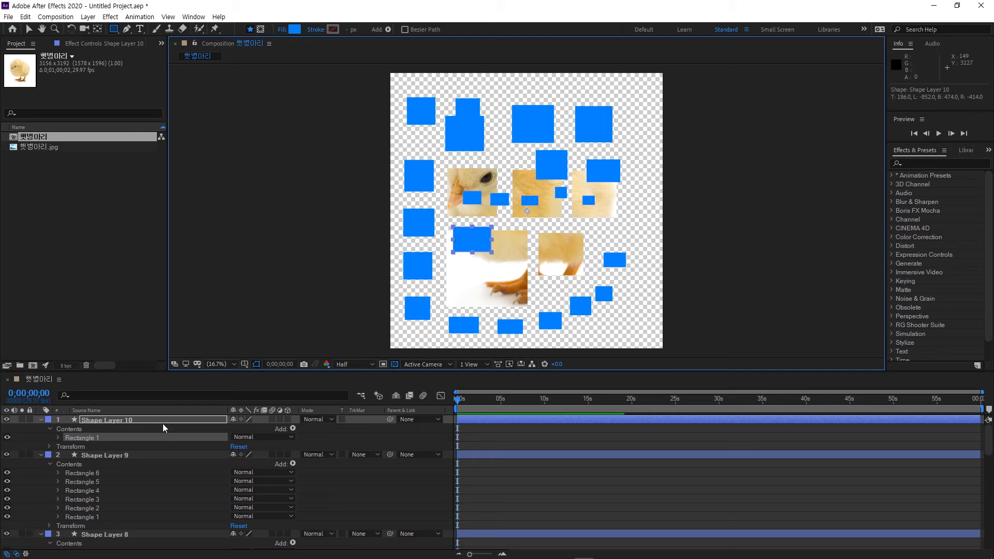
Review the layer stack from the newest shape layer down to the chick image's masks and back up.
{"action": "left_click", "coordinate": [376, 488]}
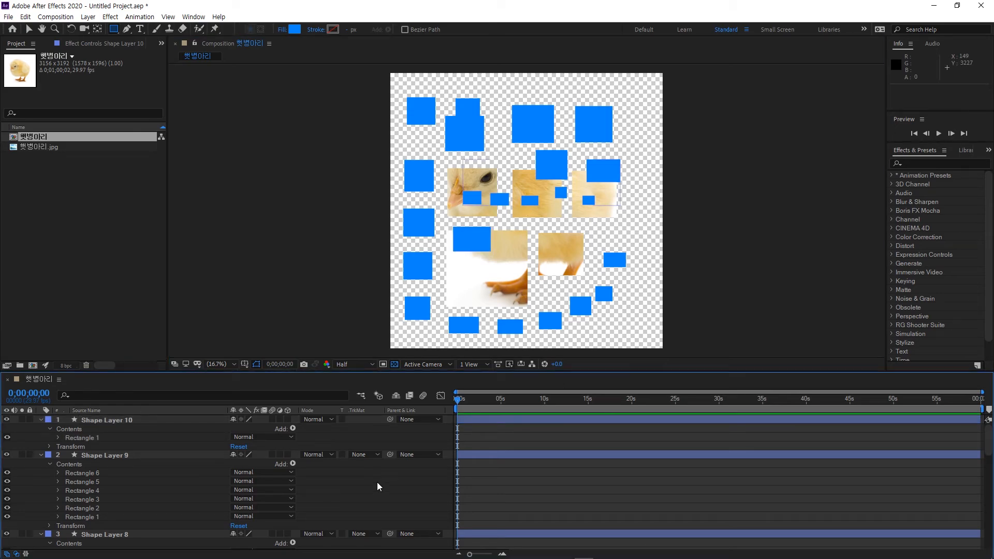
{"action": "scroll", "coordinate": [372, 483], "scroll_direction": "down", "scroll_amount": 12}
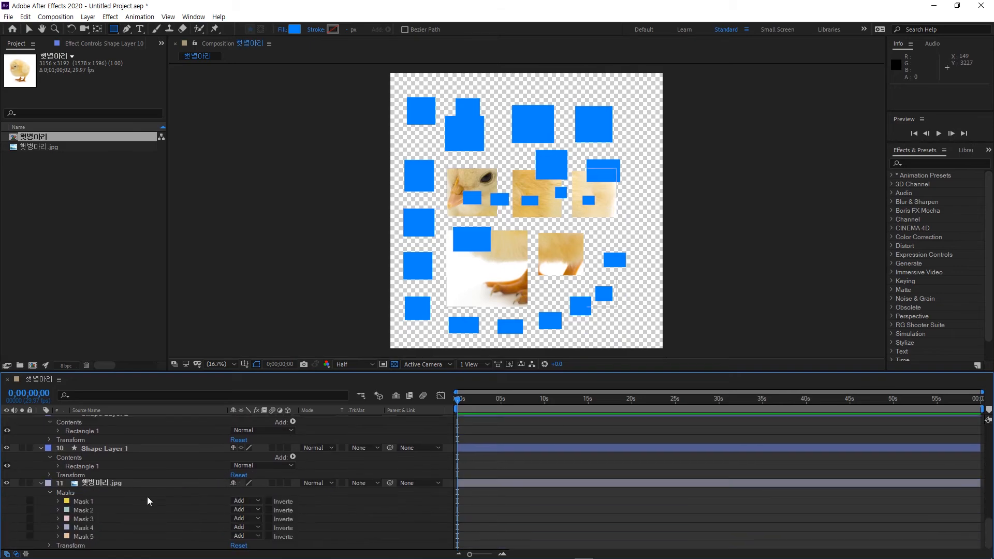
{"action": "left_click", "coordinate": [103, 449]}
{"action": "scroll", "coordinate": [111, 440], "scroll_direction": "up", "scroll_amount": 10}
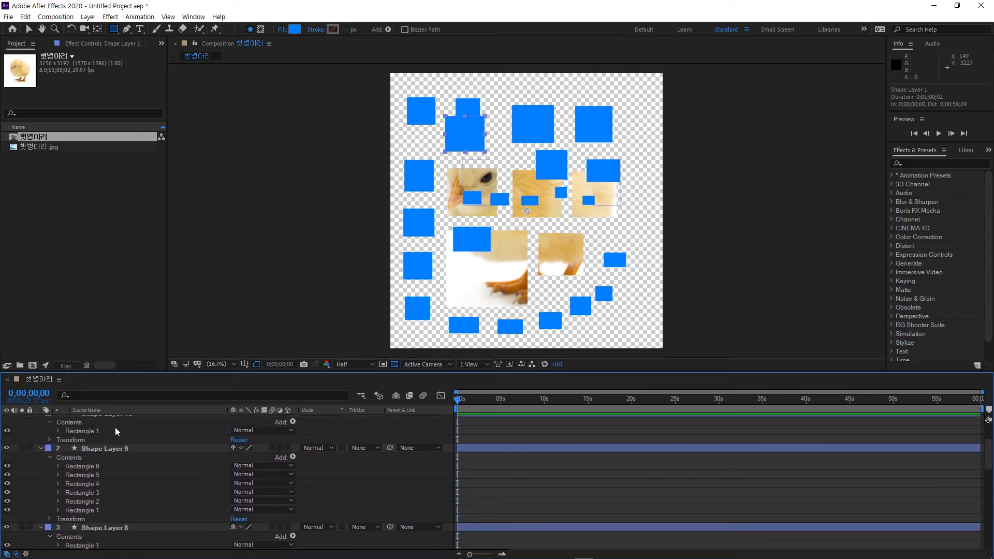
{"action": "scroll", "coordinate": [115, 431], "scroll_direction": "up", "scroll_amount": 1}
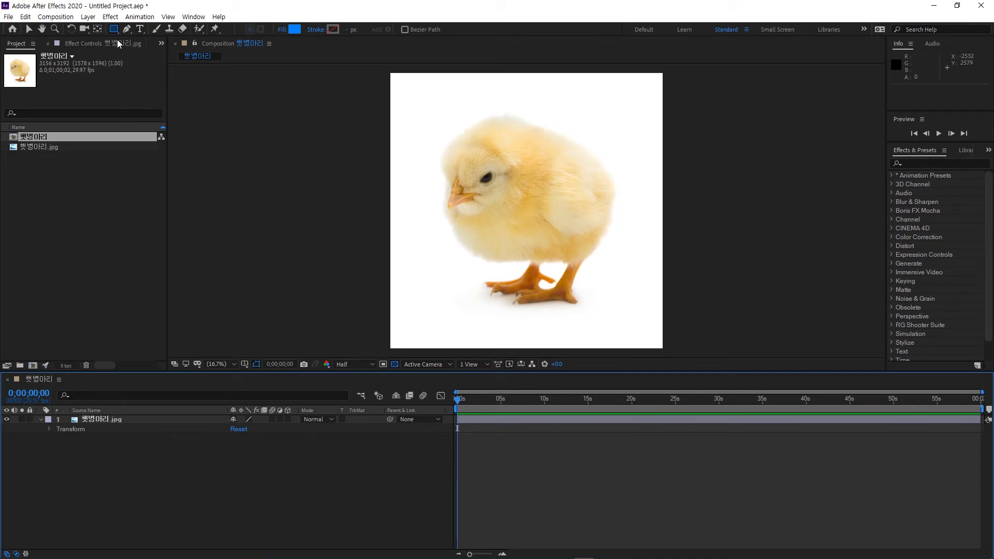
With no layer selected, draw a closed blue cap-shaped path above the chick's head with the Pen tool, curving its lower edge.
{"action": "left_click", "coordinate": [127, 30]}
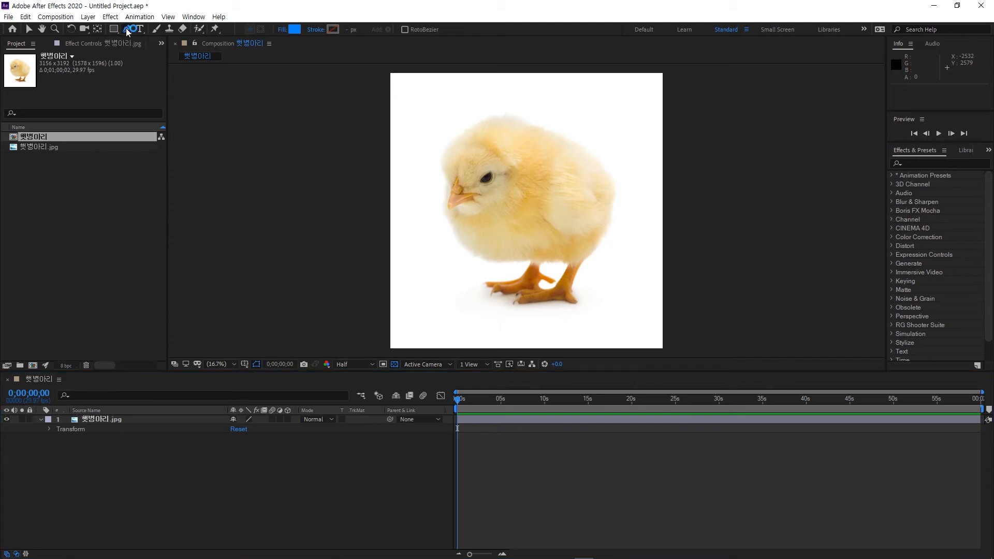
{"action": "left_click", "coordinate": [435, 120]}
{"action": "left_click", "coordinate": [459, 102]}
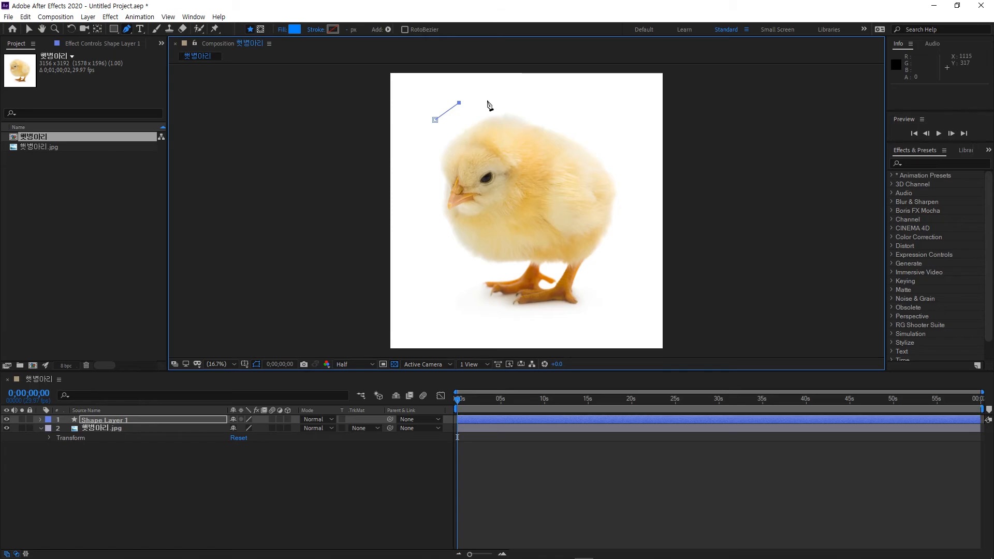
{"action": "left_click", "coordinate": [487, 99]}
{"action": "left_click", "coordinate": [512, 104]}
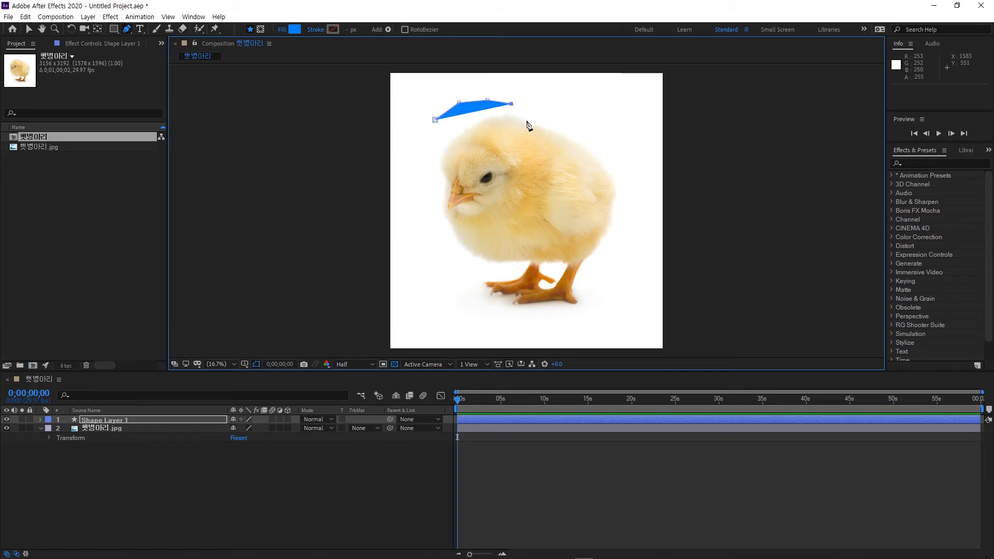
{"action": "left_click", "coordinate": [521, 122]}
{"action": "left_click_drag", "start_coordinate": [491, 135], "coordinate": [466, 139]}
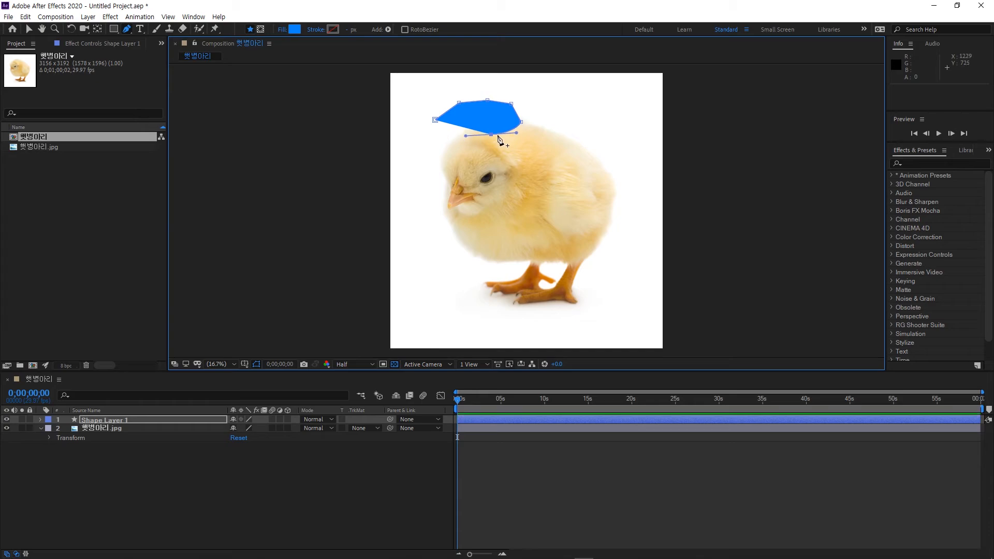
{"action": "left_click", "coordinate": [432, 144]}
{"action": "left_click", "coordinate": [435, 121]}
Move the blue cap shape layer slightly down and toward the beak side, to position 1452, 1662.
{"action": "left_click", "coordinate": [174, 421]}
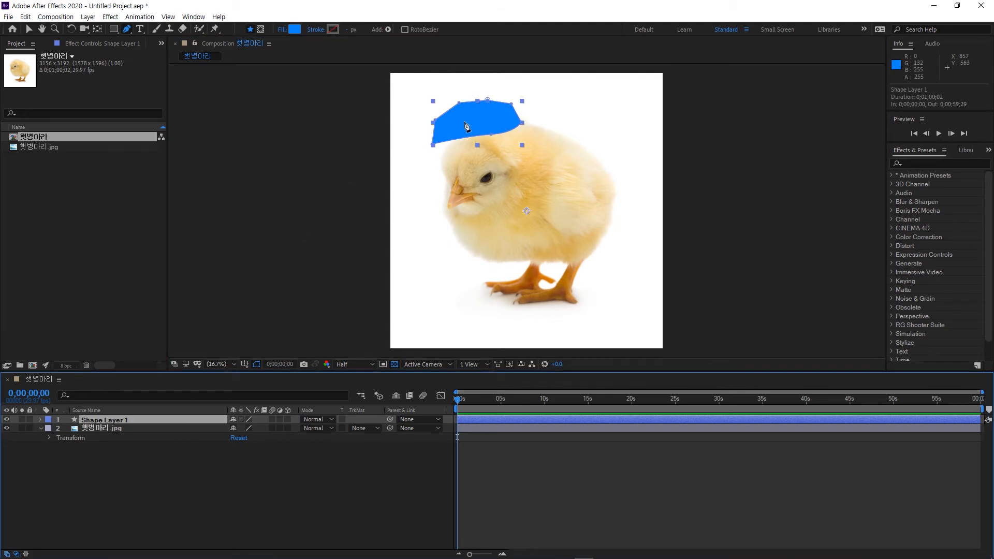
{"action": "left_click", "coordinate": [29, 29]}
{"action": "mouse_move", "coordinate": [472, 122]}
{"action": "left_mouse_down"}
{"action": "mouse_move", "coordinate": [454, 126]}
{"action": "mouse_move", "coordinate": [476, 144]}
{"action": "mouse_move", "coordinate": [468, 120]}
{"action": "mouse_move", "coordinate": [460, 128]}
{"action": "left_mouse_up"}
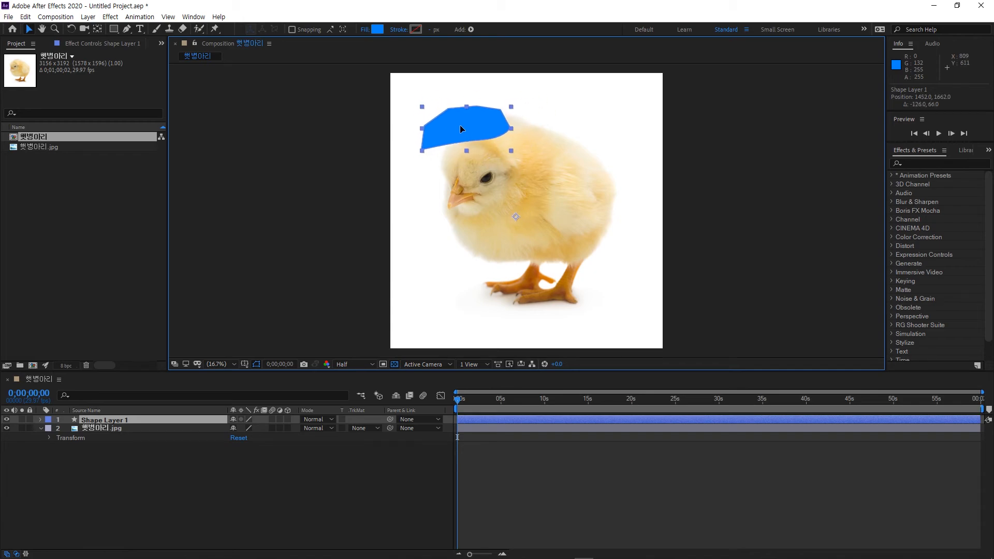
With the chick image layer selected, draw a closed ten-point mask around both of the chick's legs with the Pen tool.
{"action": "left_click", "coordinate": [143, 430]}
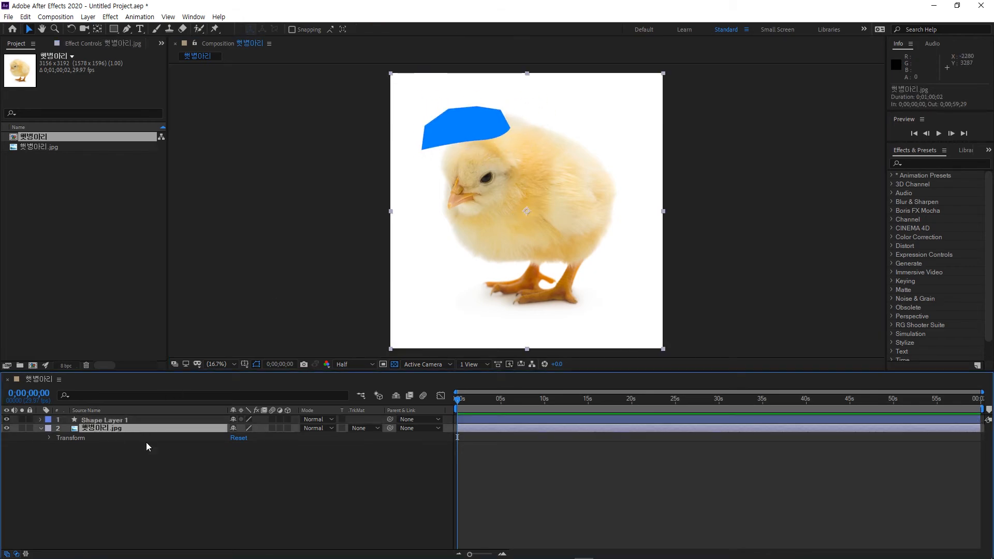
{"action": "left_click", "coordinate": [148, 430]}
{"action": "left_click", "coordinate": [126, 29]}
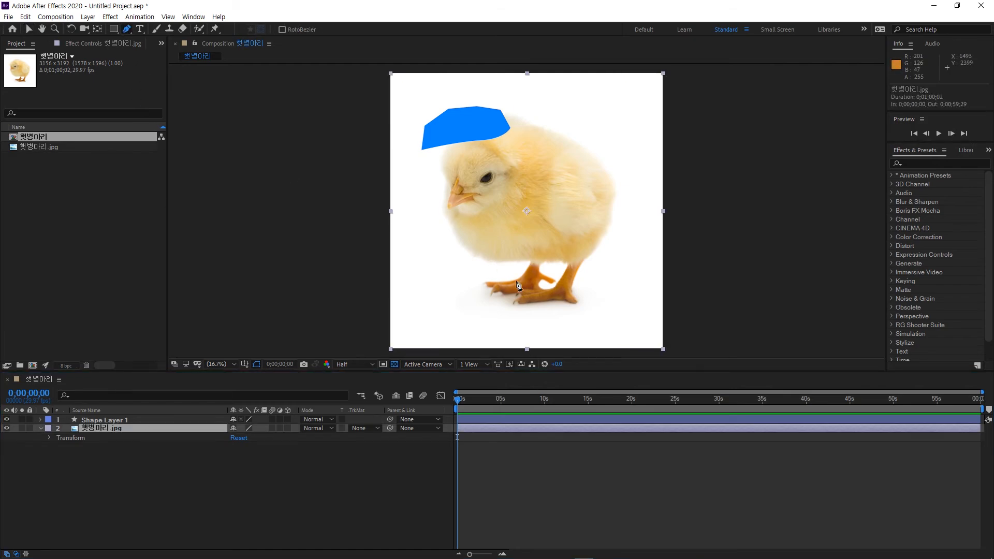
{"action": "left_click", "coordinate": [529, 256]}
{"action": "left_click", "coordinate": [519, 274]}
{"action": "left_click", "coordinate": [481, 283]}
{"action": "left_click", "coordinate": [486, 295]}
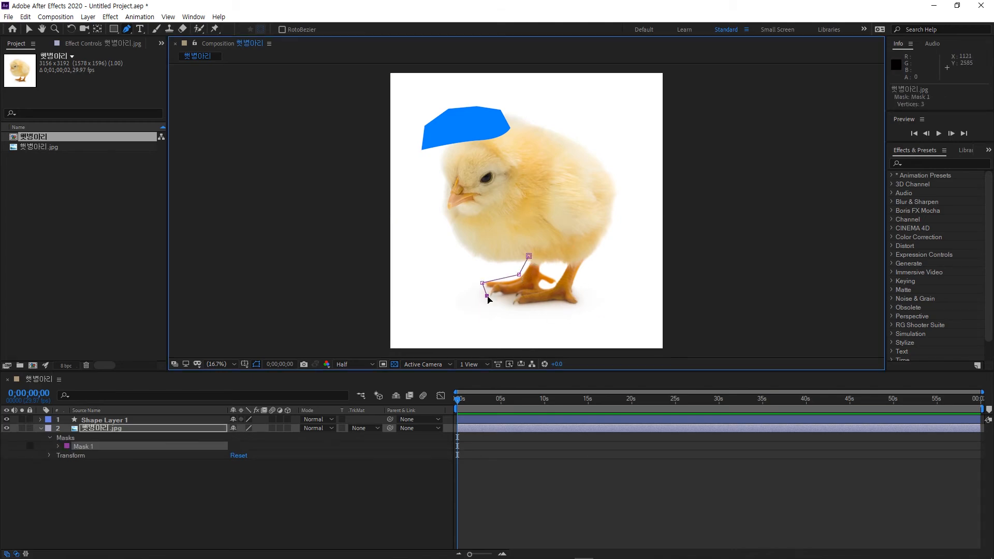
{"action": "left_click", "coordinate": [524, 308]}
{"action": "left_click", "coordinate": [564, 306]}
{"action": "left_click", "coordinate": [581, 298]}
{"action": "left_click", "coordinate": [578, 279]}
{"action": "left_click", "coordinate": [579, 256]}
{"action": "left_click", "coordinate": [552, 256]}
{"action": "left_click", "coordinate": [529, 256]}
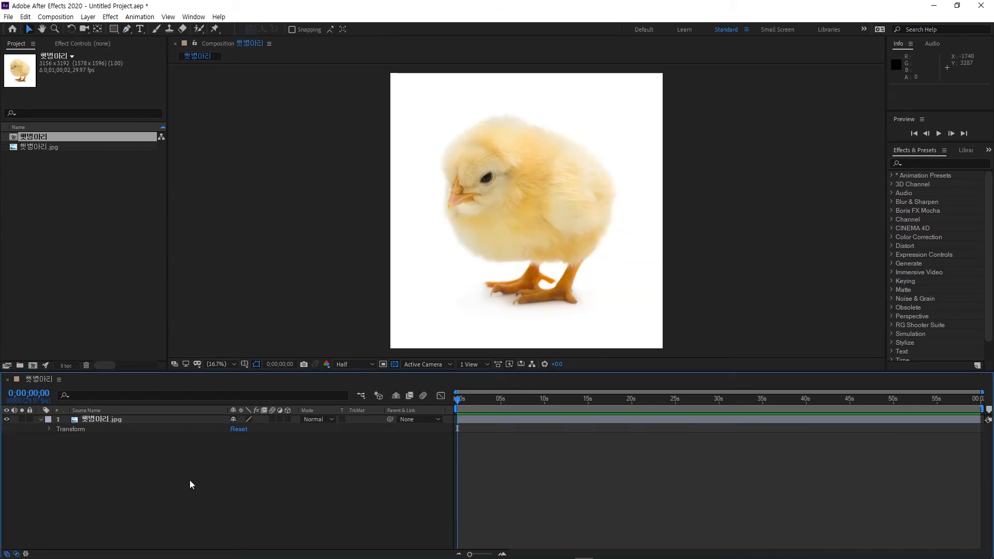
With no layer selected, draw a blue rectangle about 1374 × 600 px over the chick's head as a new shape layer.
{"action": "left_click", "coordinate": [184, 443]}
{"action": "left_click", "coordinate": [113, 29]}
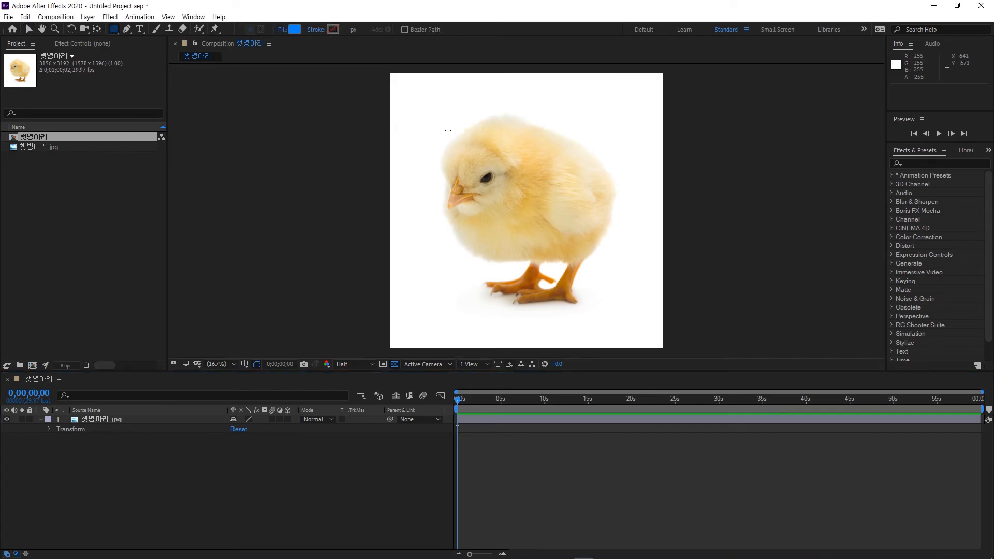
{"action": "mouse_move", "coordinate": [434, 138]}
{"action": "left_mouse_down"}
{"action": "mouse_move", "coordinate": [550, 195]}
{"action": "mouse_move", "coordinate": [566, 165]}
{"action": "left_mouse_up"}
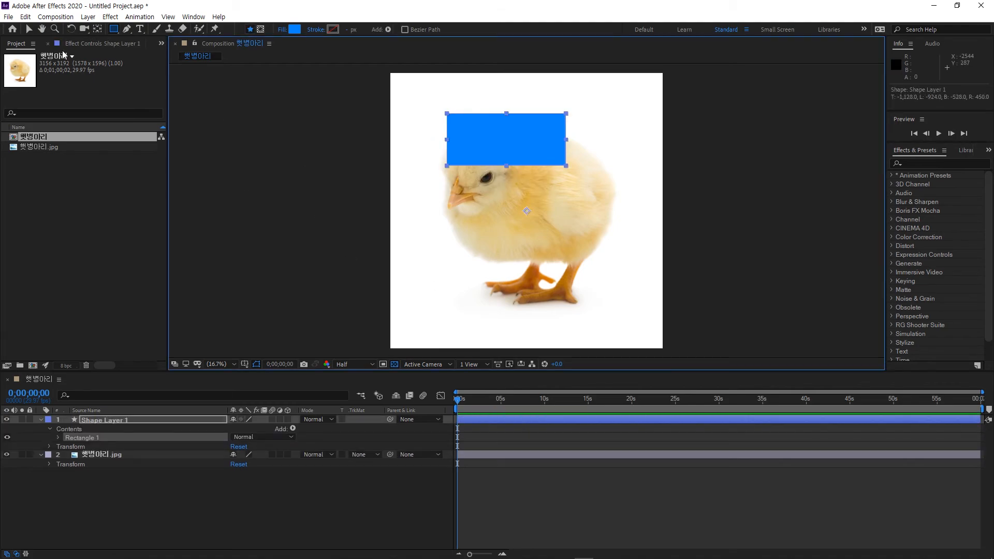
{"action": "key", "text": "v"}
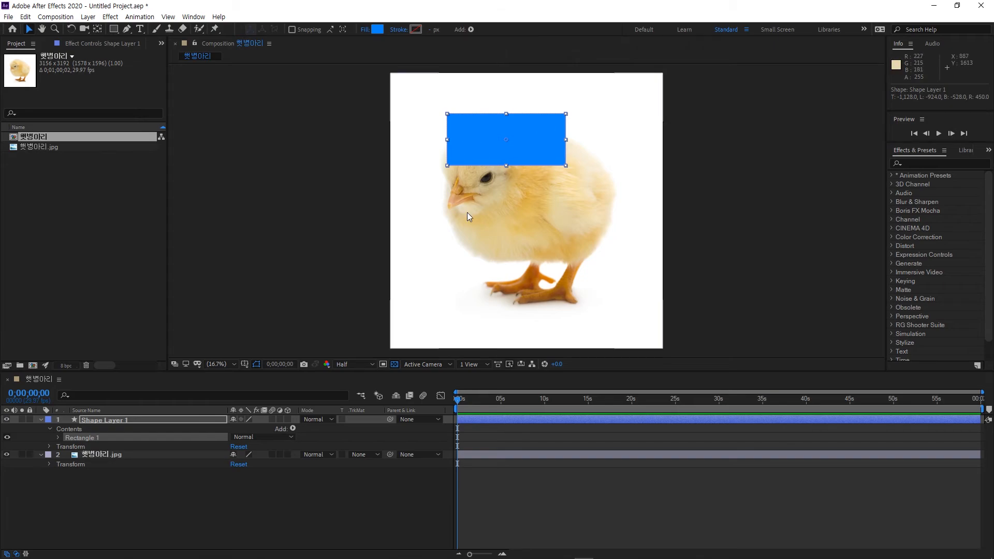
Add a new mask to the blue rectangle's shape layer.
{"action": "left_click", "coordinate": [179, 420]}
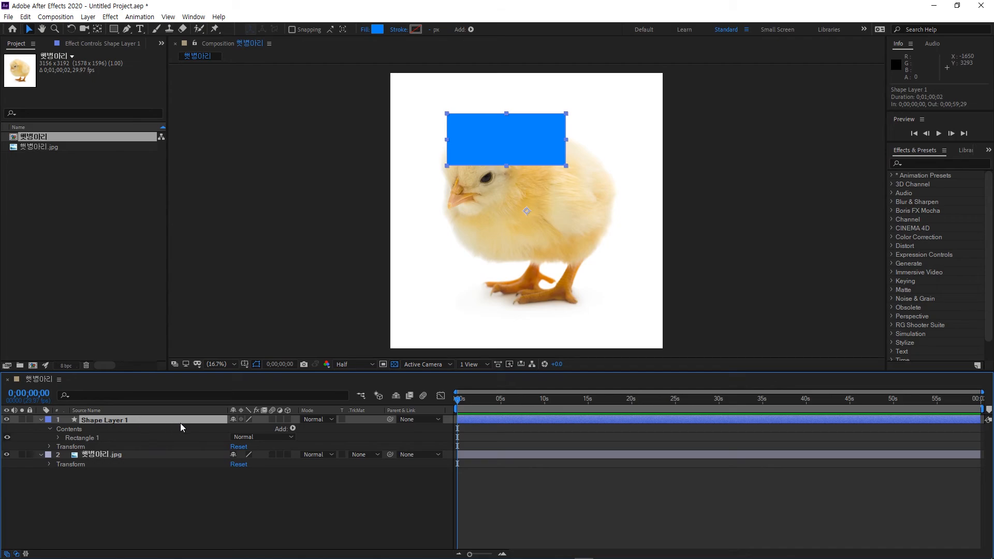
{"action": "left_click", "coordinate": [88, 17]}
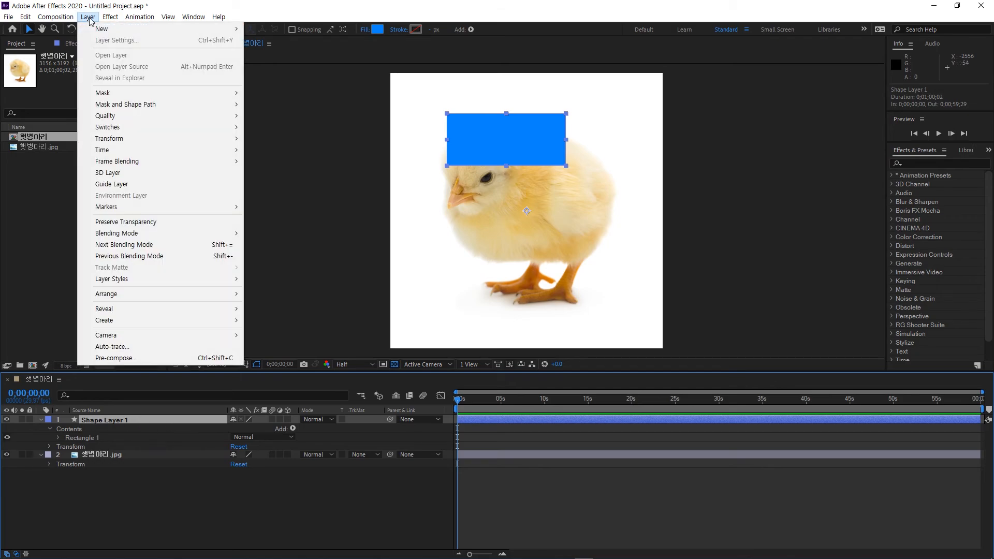
{"action": "left_click", "coordinate": [89, 18]}
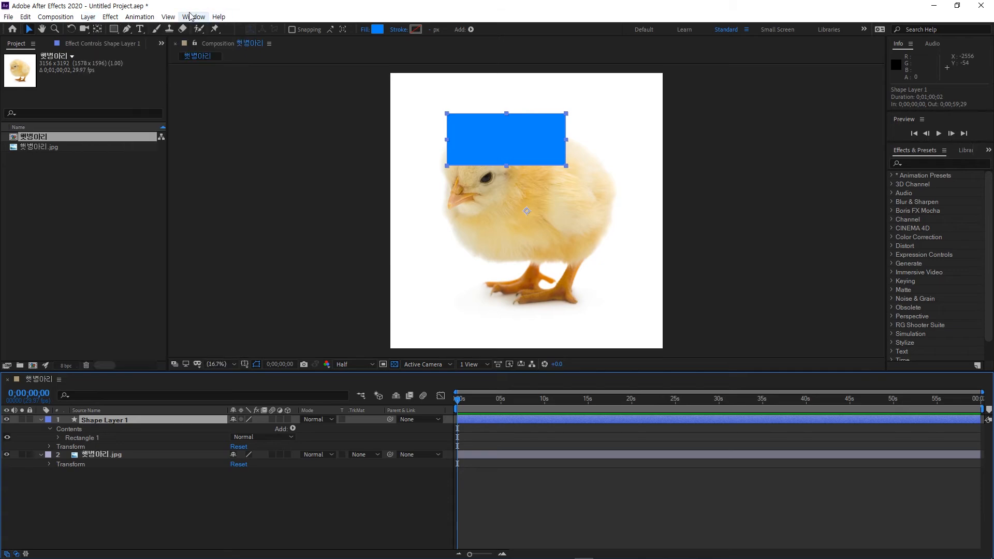
{"action": "left_click", "coordinate": [88, 17]}
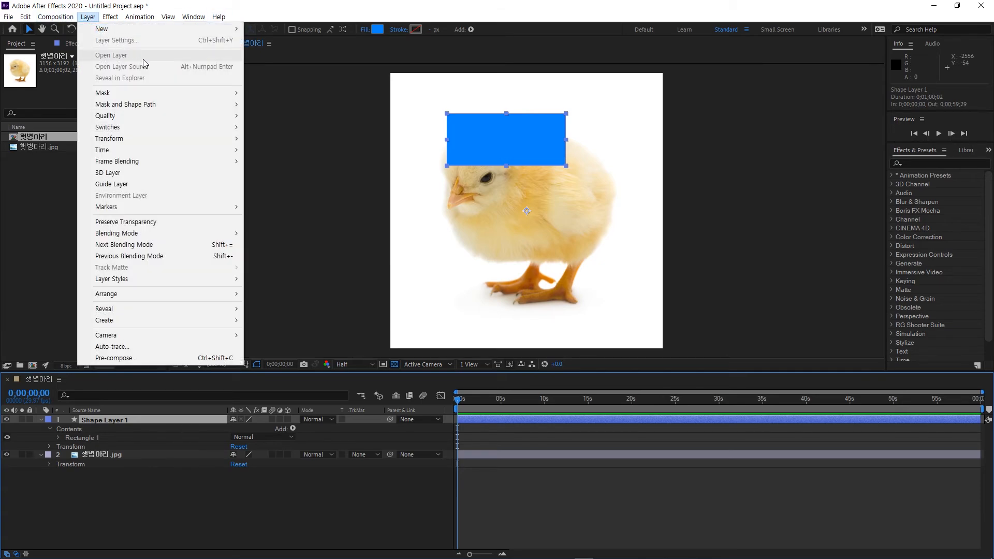
{"action": "mouse_move", "coordinate": [217, 96]}
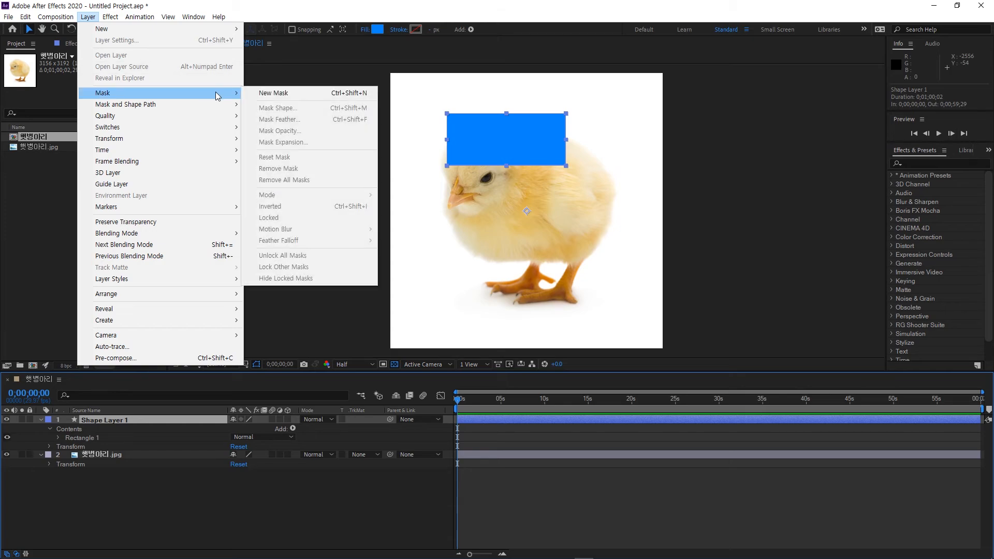
{"action": "left_click", "coordinate": [300, 94]}
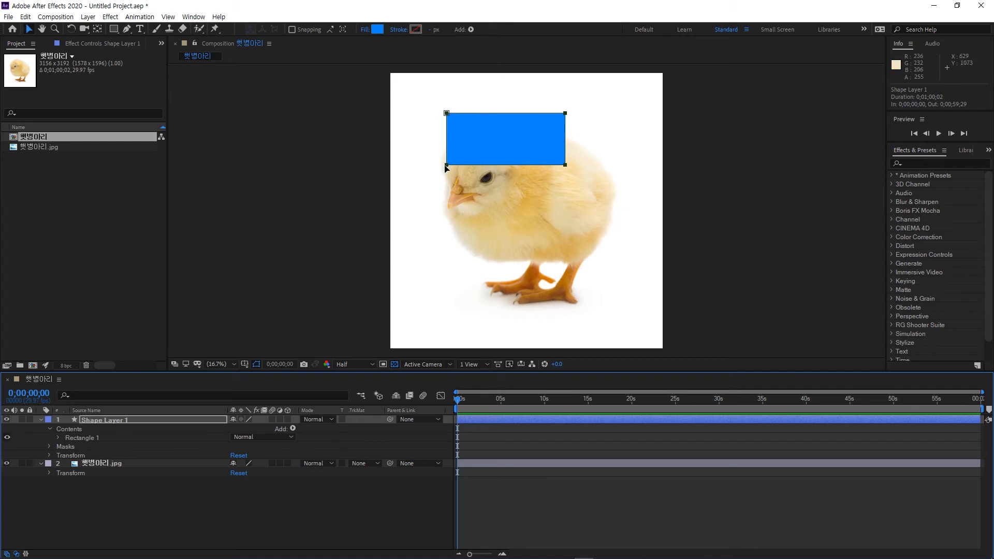
Reveal the new mask under the shape layer and change its outline colour to bright red.
{"action": "left_click", "coordinate": [137, 421]}
{"action": "left_click", "coordinate": [65, 448]}
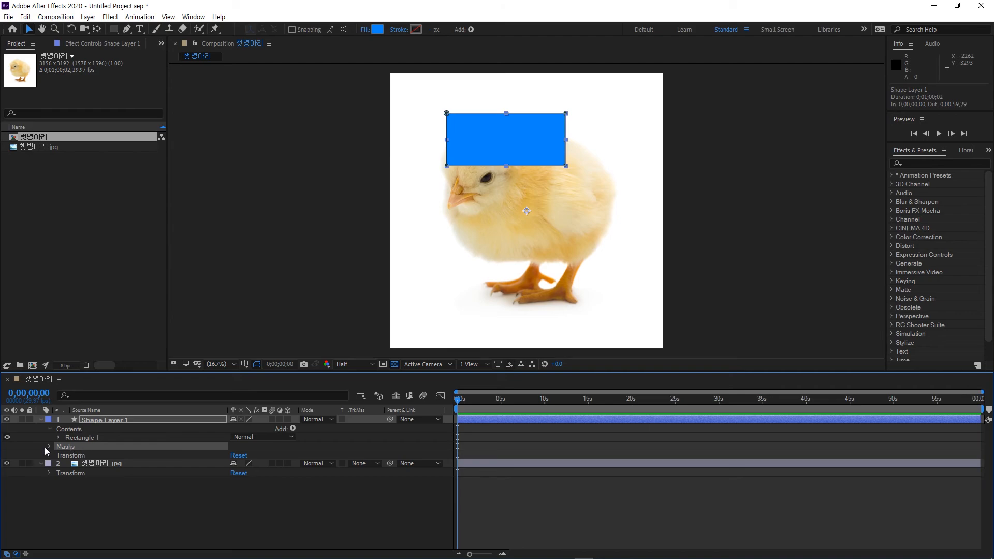
{"action": "left_click", "coordinate": [49, 447]}
{"action": "left_click", "coordinate": [67, 456]}
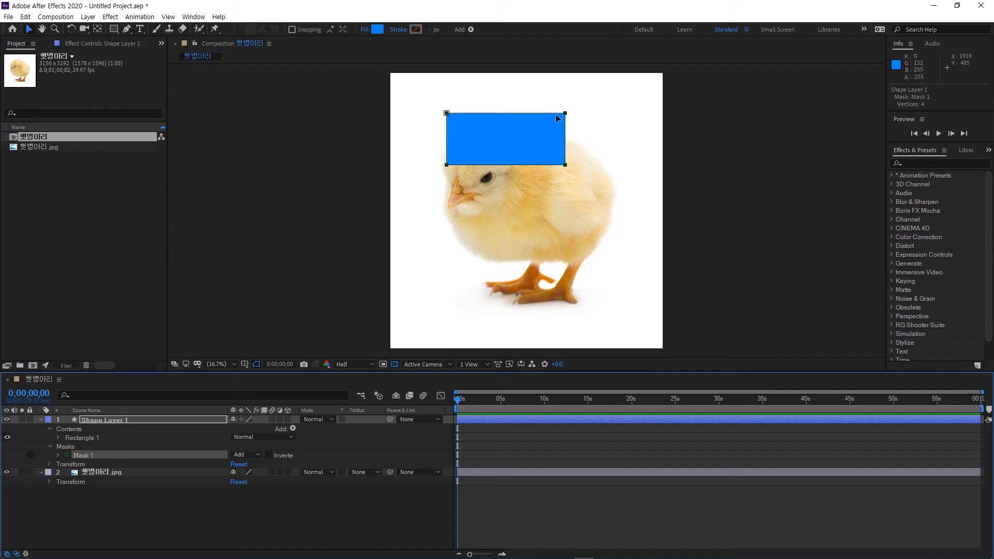
{"action": "left_click", "coordinate": [67, 455]}
{"action": "left_click", "coordinate": [158, 36]}
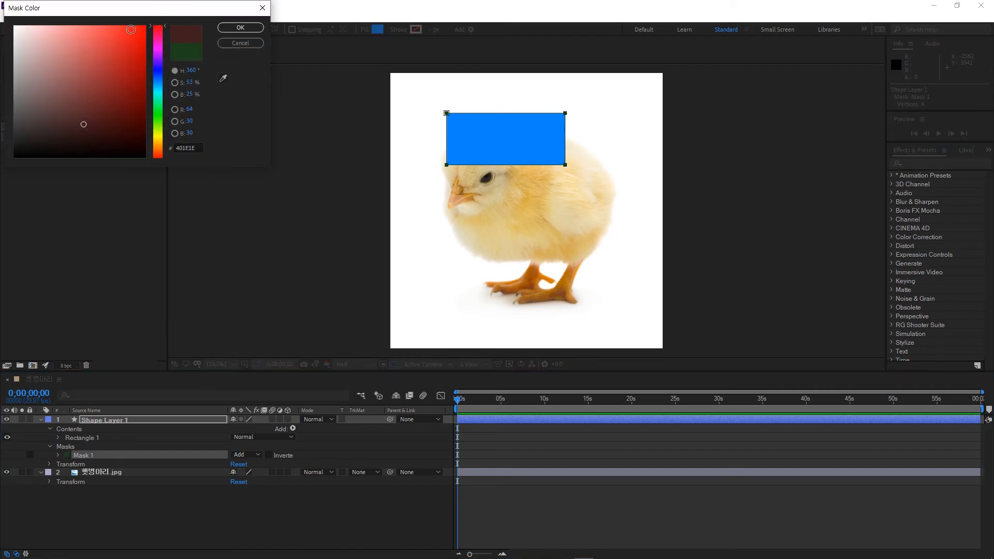
{"action": "left_click", "coordinate": [135, 29]}
{"action": "left_click", "coordinate": [240, 28]}
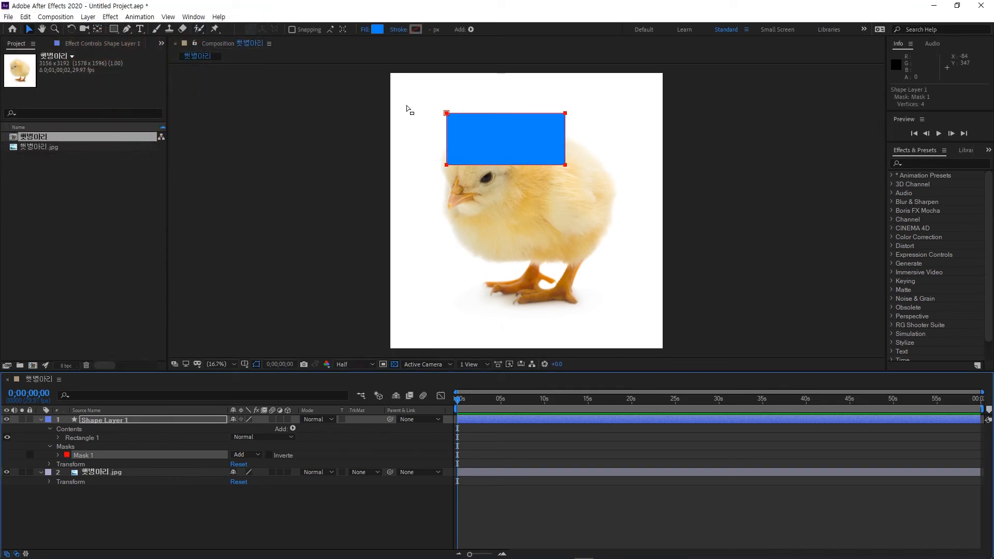
Scale the whole mask to about 89.5% × 89% and reposition it over the lower part of the blue rectangle.
{"action": "left_click", "coordinate": [448, 115]}
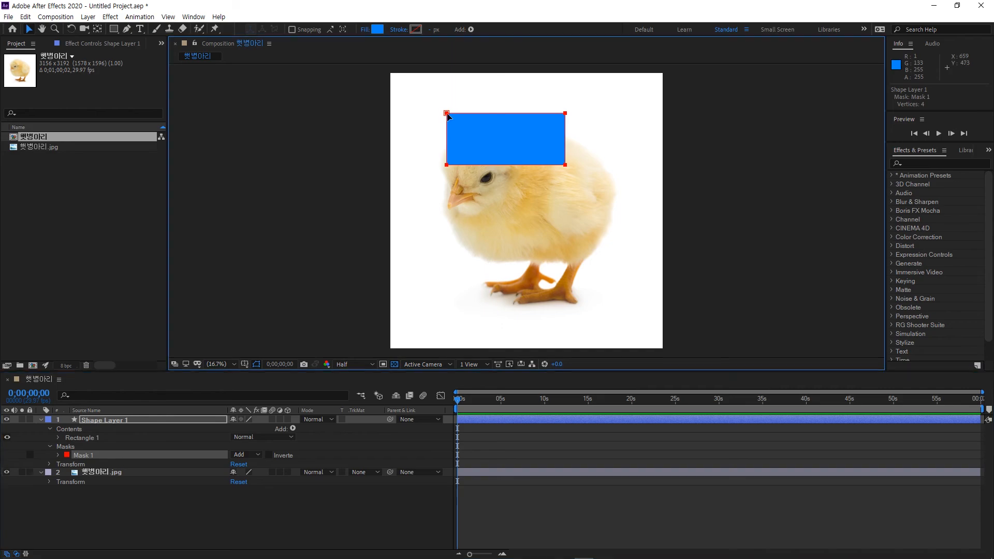
{"action": "left_click_drag", "start_coordinate": [448, 116], "coordinate": [472, 131]}
{"action": "double_click", "coordinate": [460, 125]}
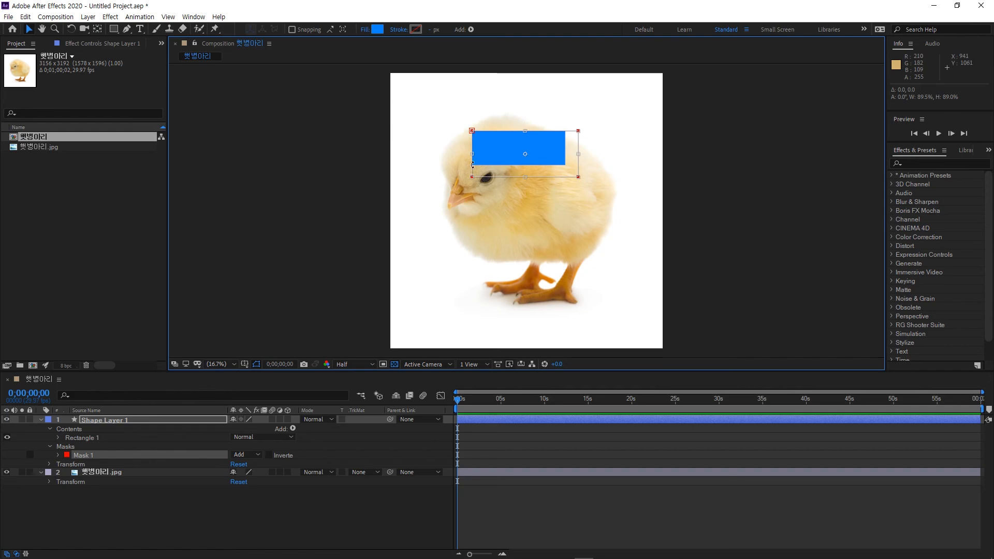
{"action": "key", "text": "Return"}
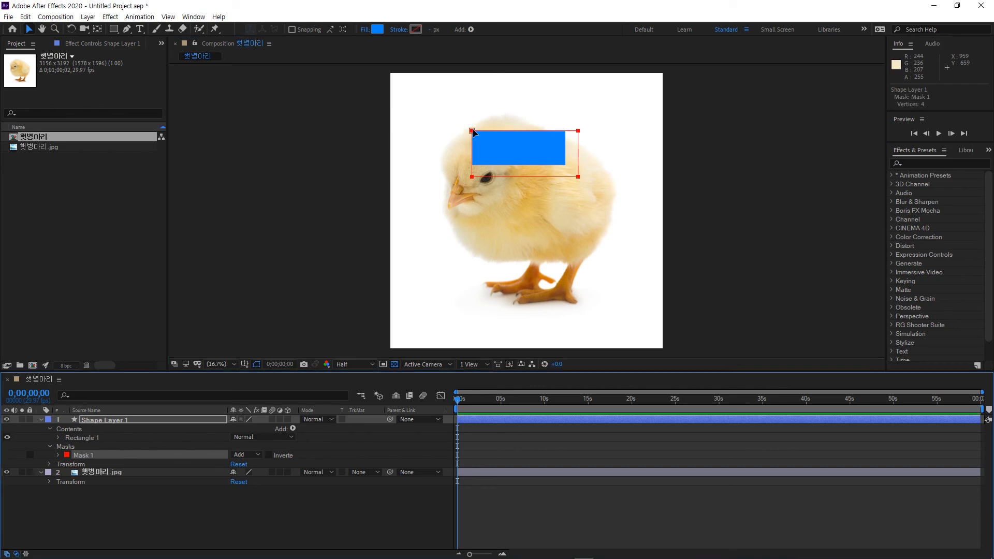
{"action": "mouse_move", "coordinate": [473, 132]}
{"action": "left_mouse_down"}
{"action": "mouse_move", "coordinate": [480, 110]}
{"action": "mouse_move", "coordinate": [446, 132]}
{"action": "mouse_move", "coordinate": [464, 122]}
{"action": "mouse_move", "coordinate": [467, 137]}
{"action": "mouse_move", "coordinate": [465, 107]}
{"action": "mouse_move", "coordinate": [487, 134]}
{"action": "mouse_move", "coordinate": [456, 133]}
{"action": "left_mouse_up"}
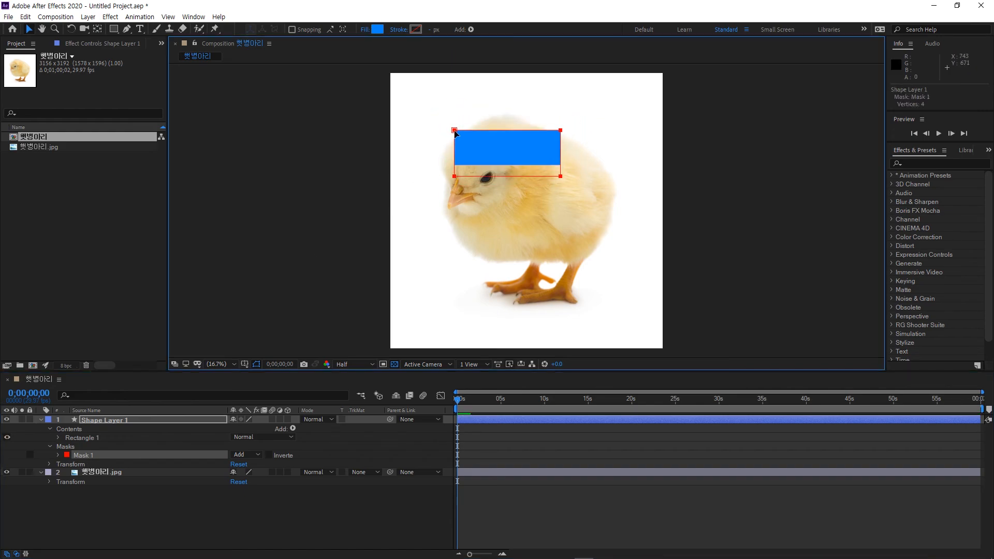
Move the mask's four corner points inward one by one to form a smaller, irregular quadrilateral within the blue rectangle.
{"action": "left_click", "coordinate": [425, 241]}
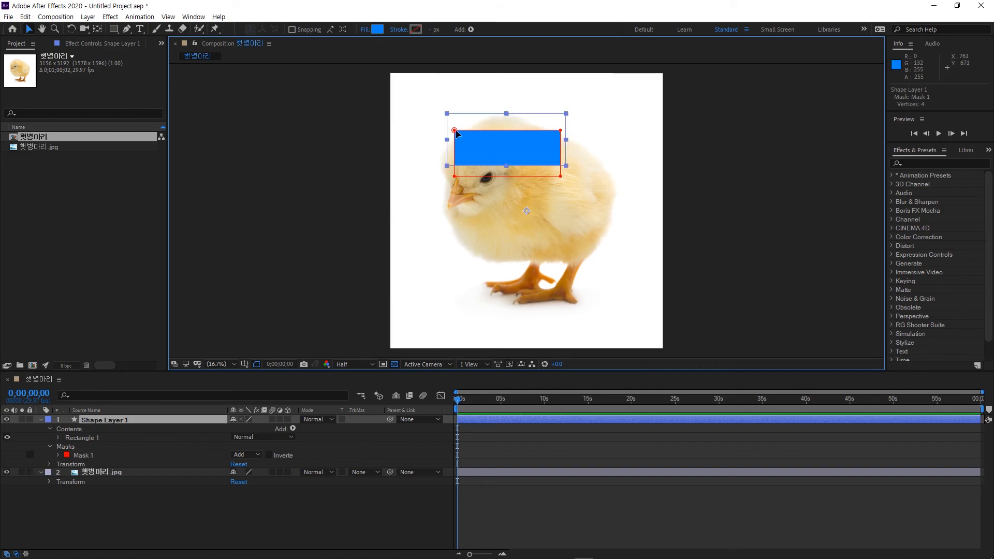
{"action": "left_click_drag", "start_coordinate": [455, 132], "coordinate": [477, 131]}
{"action": "left_click_drag", "start_coordinate": [560, 130], "coordinate": [537, 124]}
{"action": "left_click_drag", "start_coordinate": [560, 178], "coordinate": [542, 156]}
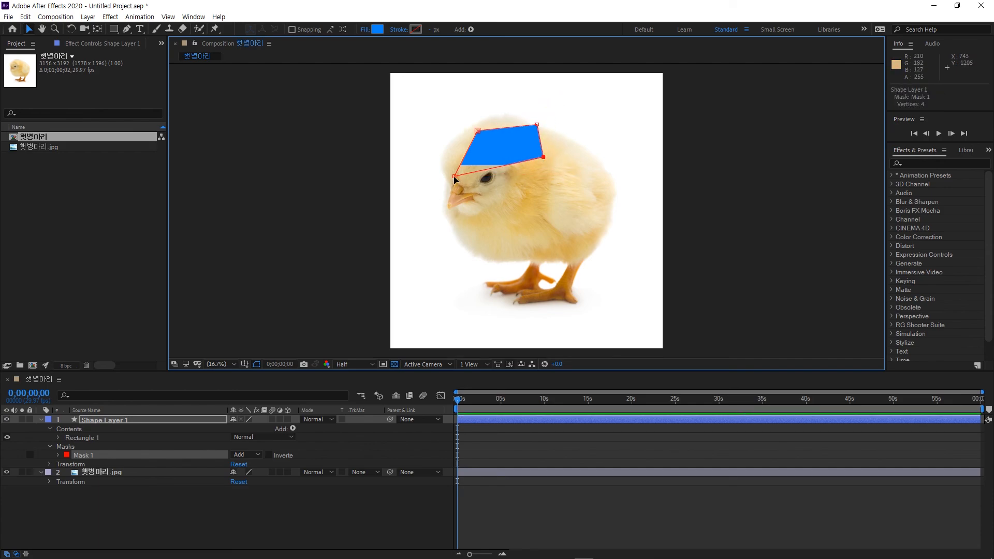
{"action": "left_click_drag", "start_coordinate": [455, 177], "coordinate": [485, 158]}
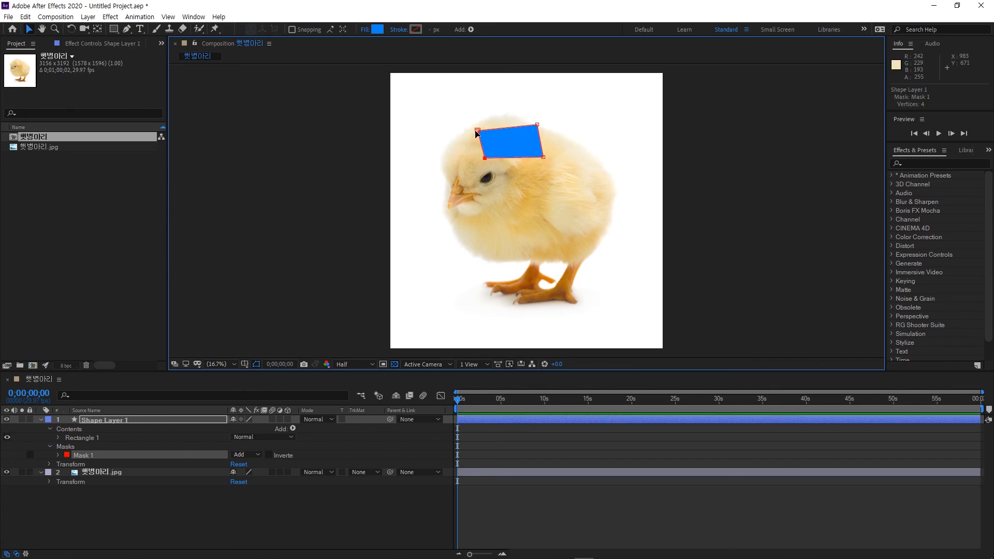
Rotate the whole mask slightly clockwise with free transform so its upper edge is nearly level.
{"action": "double_click", "coordinate": [478, 134]}
{"action": "left_click_drag", "start_coordinate": [476, 123], "coordinate": [467, 101]}
{"action": "key", "text": "Return"}
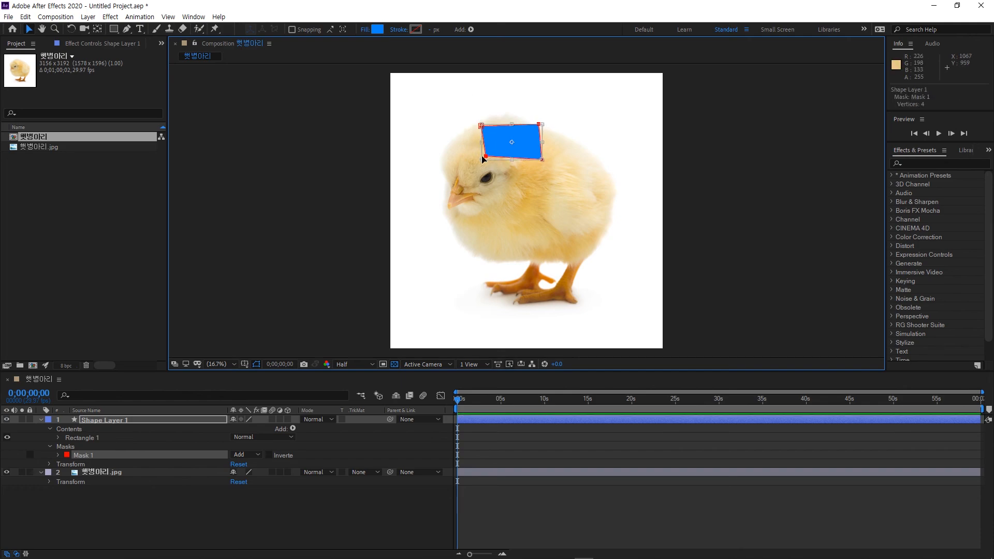
Scale the mask to about 138.4% × 123.8% and shift it slightly toward the chick's back.
{"action": "left_click_drag", "start_coordinate": [483, 159], "coordinate": [465, 168]}
{"action": "key", "text": "Return"}
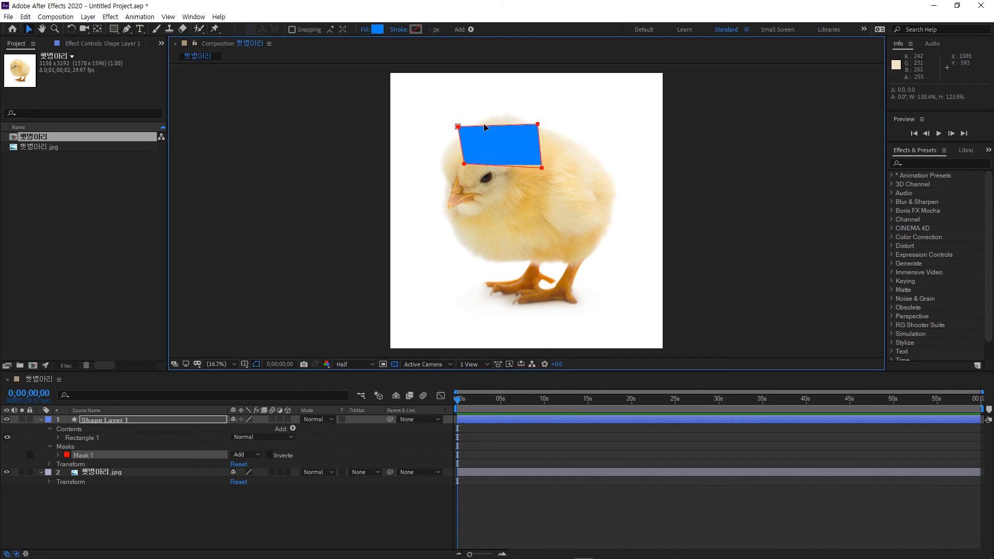
{"action": "mouse_move", "coordinate": [484, 127]}
{"action": "left_mouse_down"}
{"action": "mouse_move", "coordinate": [502, 132]}
{"action": "mouse_move", "coordinate": [497, 111]}
{"action": "mouse_move", "coordinate": [438, 93]}
{"action": "mouse_move", "coordinate": [529, 117]}
{"action": "mouse_move", "coordinate": [484, 181]}
{"action": "mouse_move", "coordinate": [479, 85]}
{"action": "mouse_move", "coordinate": [455, 182]}
{"action": "mouse_move", "coordinate": [471, 101]}
{"action": "mouse_move", "coordinate": [530, 154]}
{"action": "mouse_move", "coordinate": [532, 95]}
{"action": "mouse_move", "coordinate": [488, 171]}
{"action": "mouse_move", "coordinate": [542, 111]}
{"action": "mouse_move", "coordinate": [473, 111]}
{"action": "mouse_move", "coordinate": [481, 148]}
{"action": "mouse_move", "coordinate": [455, 104]}
{"action": "mouse_move", "coordinate": [485, 127]}
{"action": "mouse_move", "coordinate": [483, 154]}
{"action": "mouse_move", "coordinate": [490, 125]}
{"action": "left_mouse_up"}
Examine the mask commands available for the selected shape layer, including where a new mask can be added.
{"action": "left_click", "coordinate": [92, 420]}
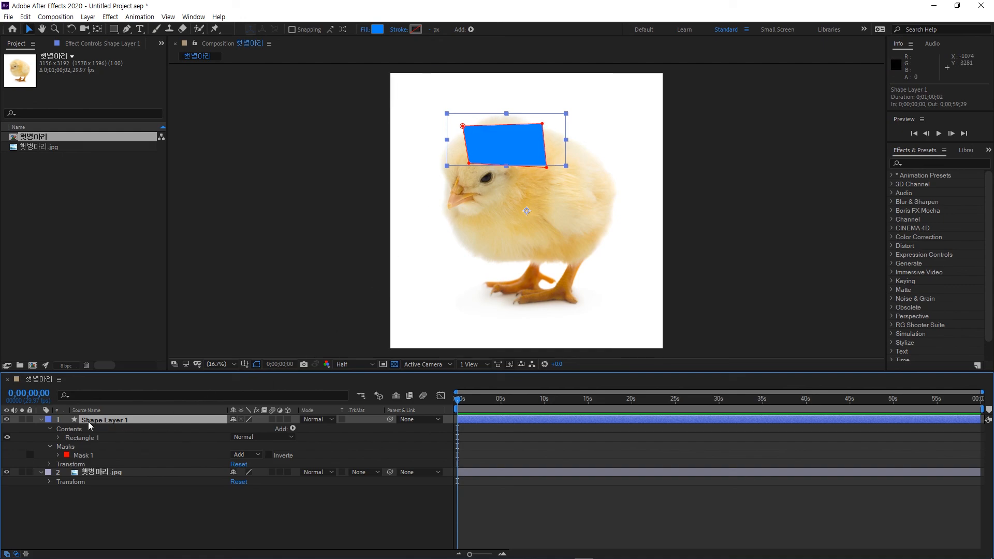
{"action": "left_click", "coordinate": [88, 17]}
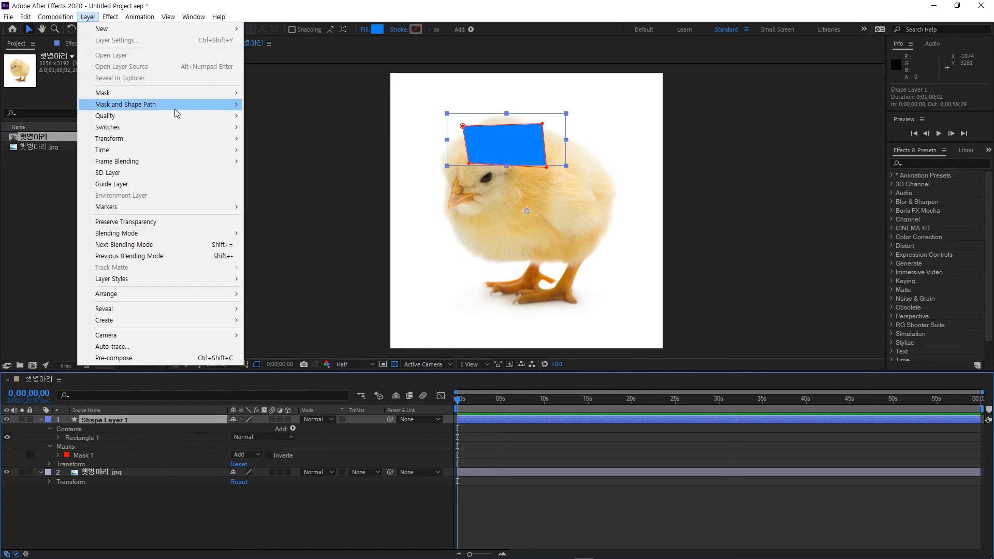
{"action": "mouse_move", "coordinate": [215, 98]}
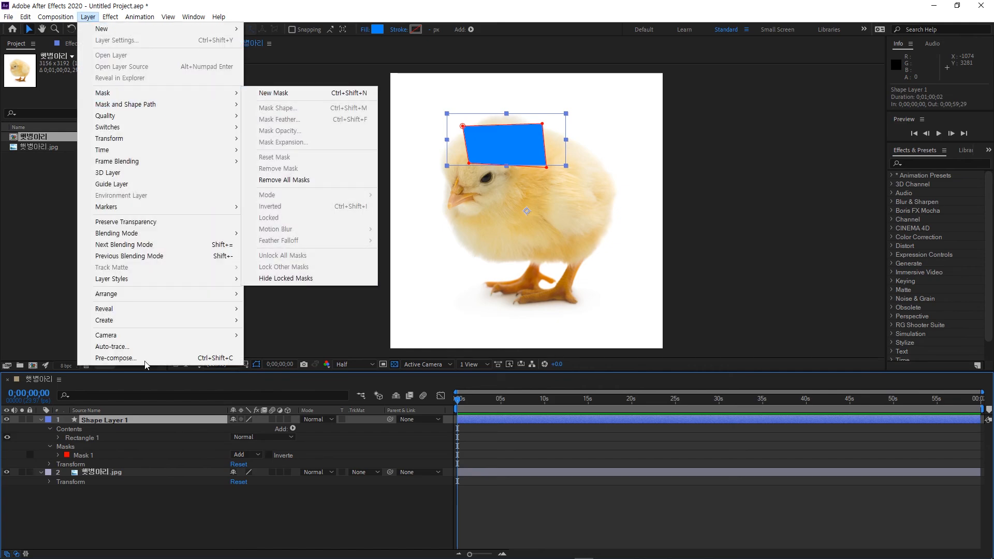
{"action": "left_click", "coordinate": [151, 420]}
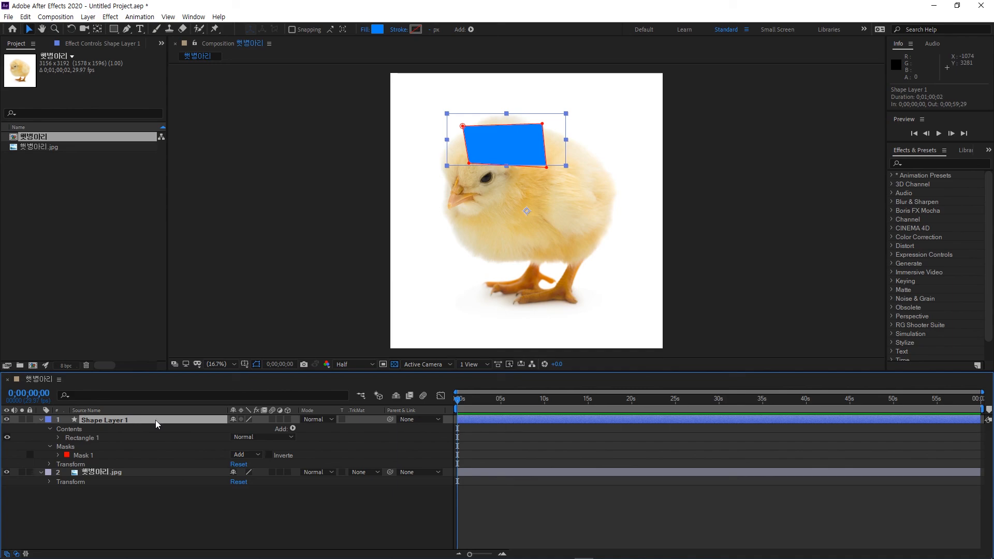
{"action": "right_click", "coordinate": [155, 420]}
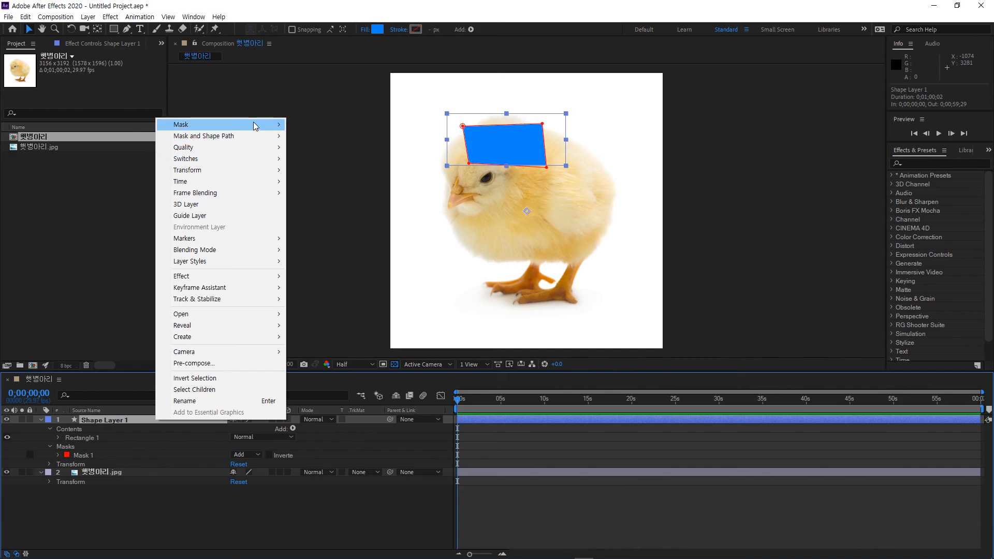
{"action": "mouse_move", "coordinate": [268, 124]}
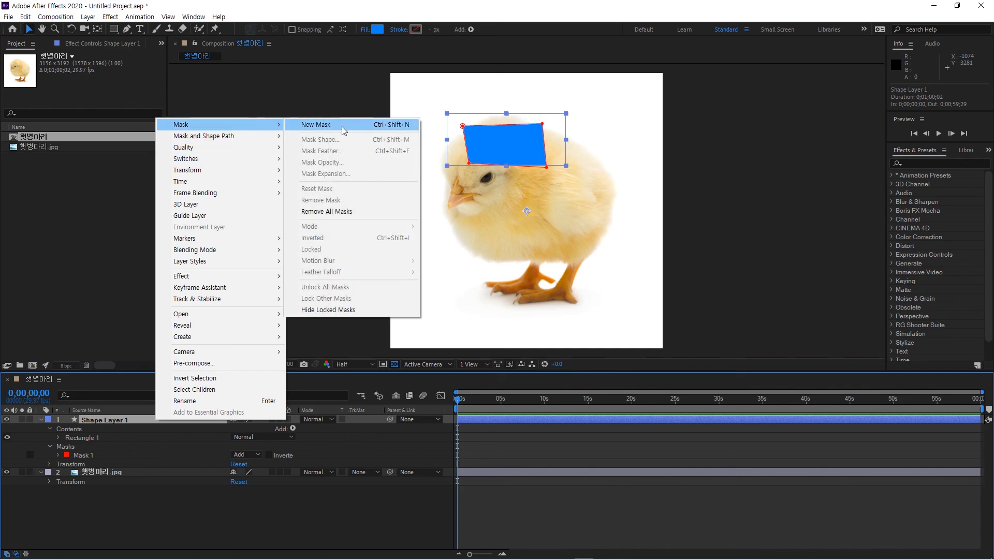
{"action": "left_click", "coordinate": [438, 2]}
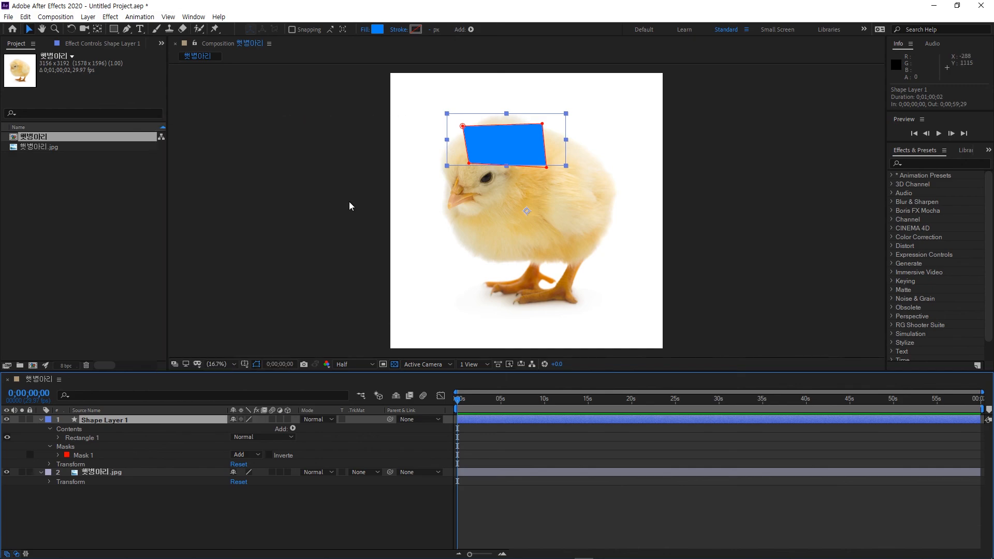
Select the shape layer's mask, hide the mask and shape path outlines in the composition view, and show them again.
{"action": "left_click", "coordinate": [82, 458]}
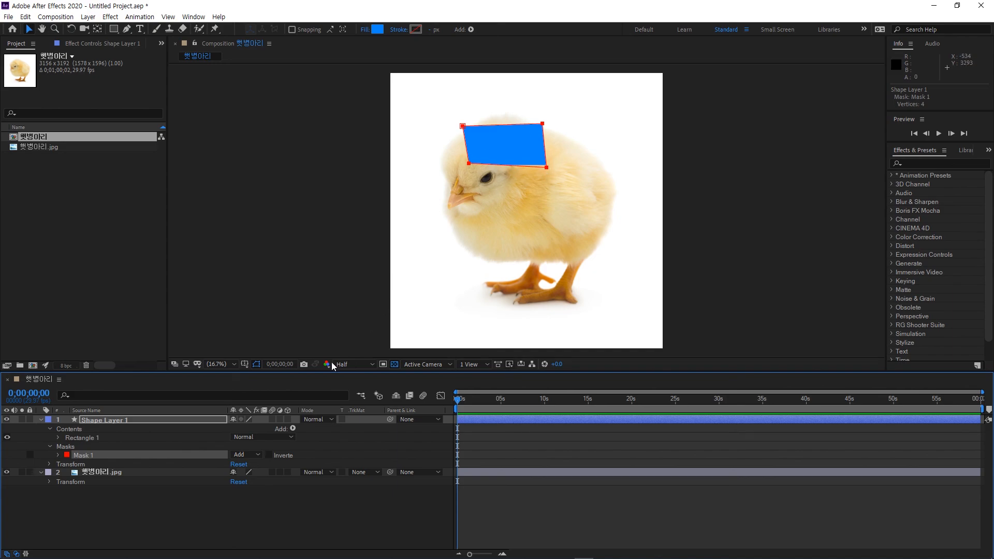
{"action": "left_click", "coordinate": [257, 366]}
{"action": "left_click", "coordinate": [257, 365]}
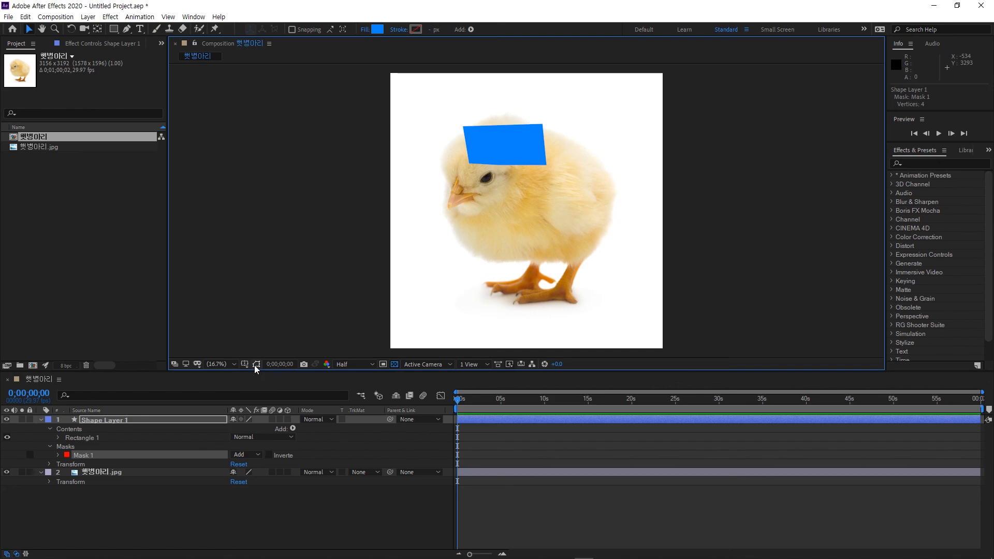
{"action": "left_click", "coordinate": [257, 365]}
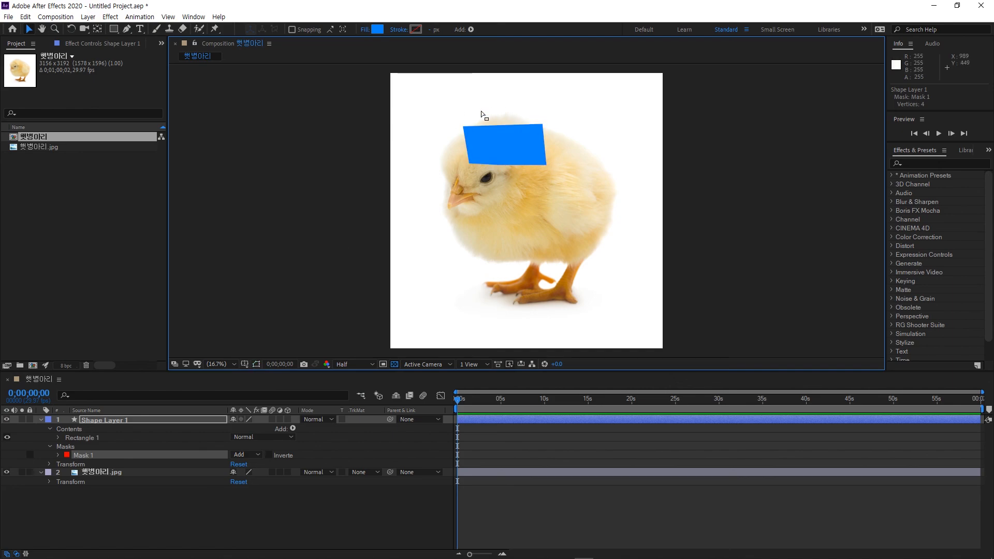
{"action": "left_click", "coordinate": [257, 365]}
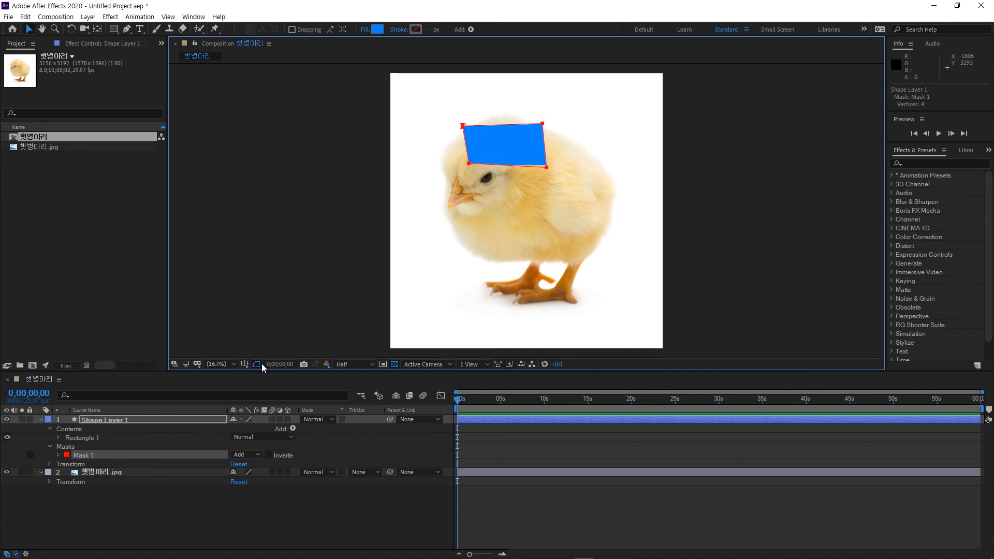